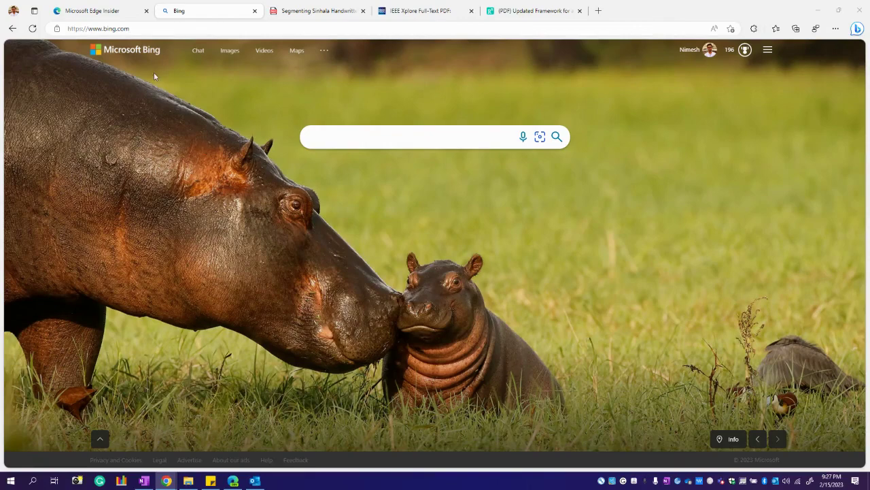
Step: Switch to the Microsoft Edge Insider tab, which shows the Dev Channel download page
mouse_move(107, 16)
click(107, 13)
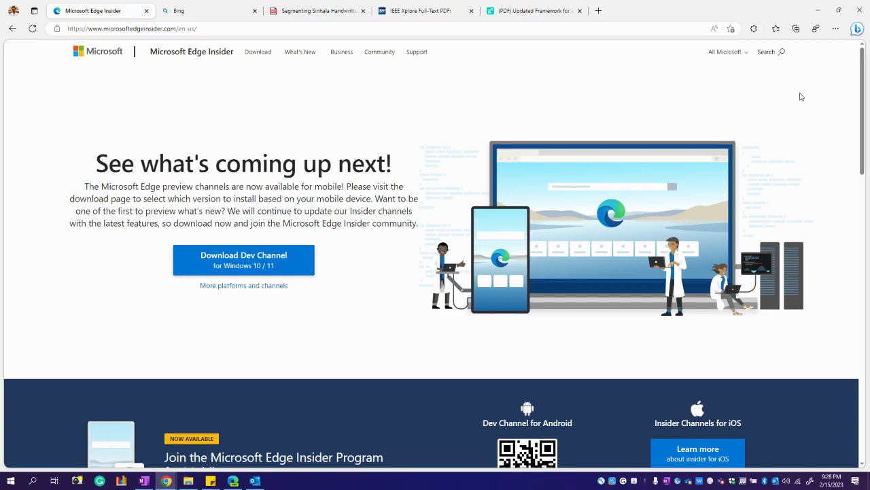
Step: Open the Bing Chat sidebar, browse its Compose and Insights views, return to Chat, and show the Bing homepage tab
click(856, 28)
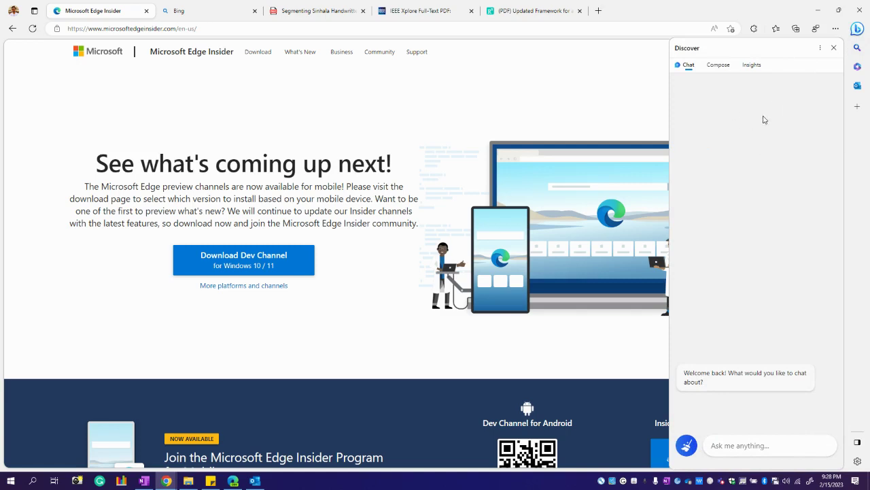
click(857, 30)
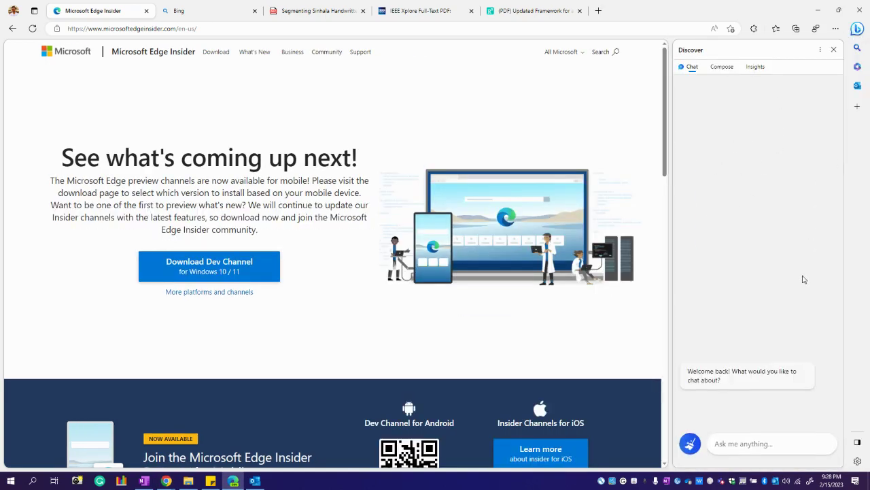
click(725, 70)
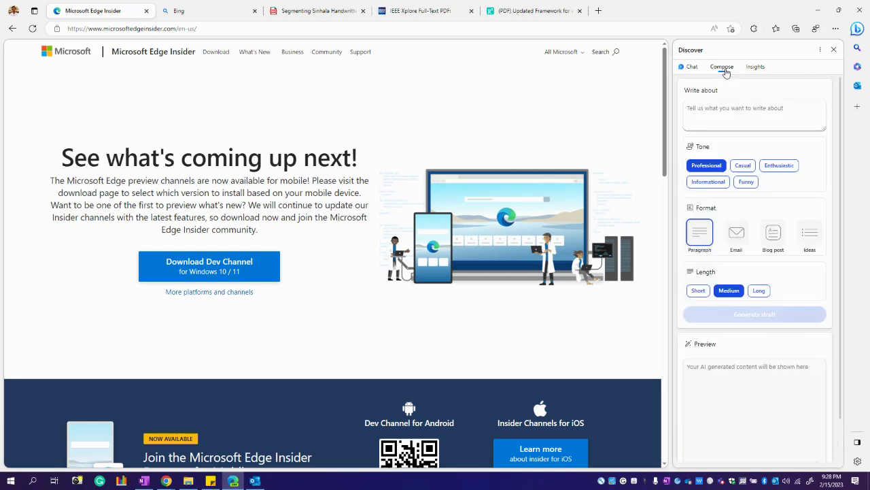
click(752, 70)
click(694, 68)
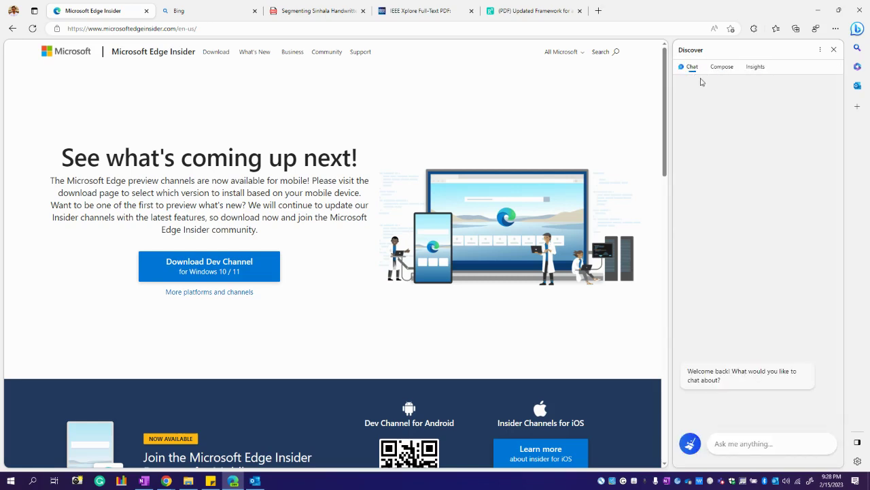
click(195, 12)
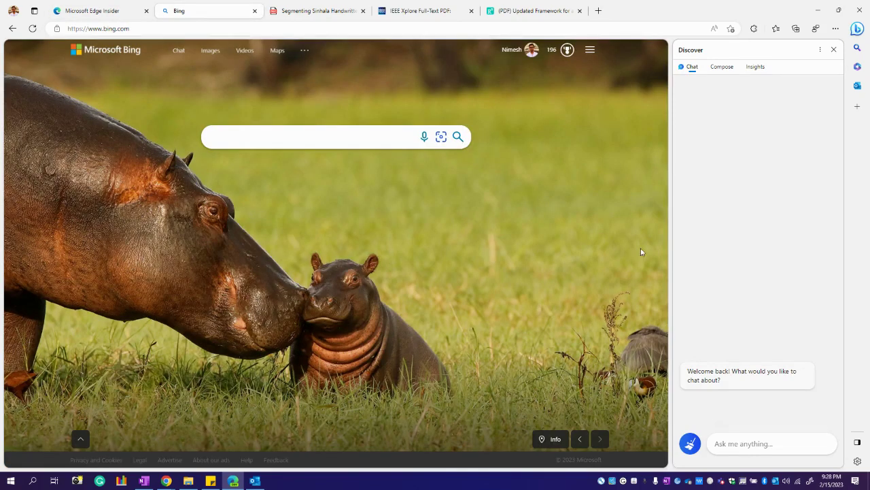
Step: Ask Bing Chat 'What you can do?'
click(755, 444)
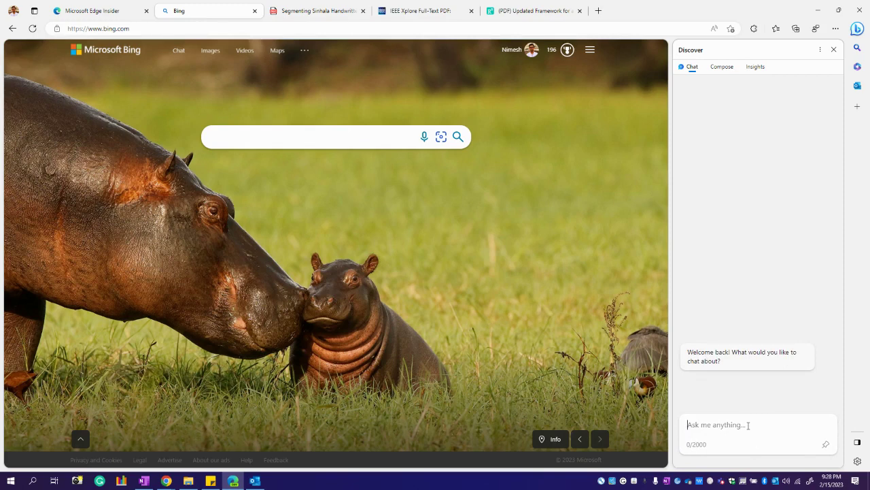
text(What you can do?)
key(Return)
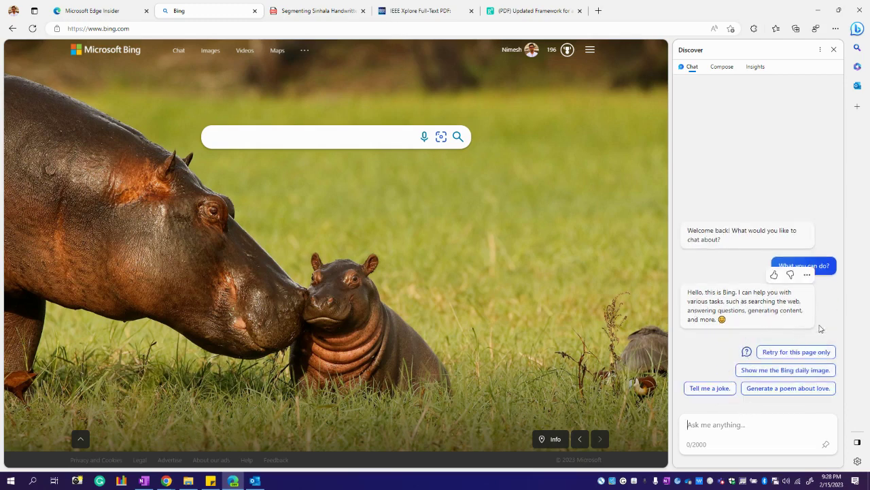
Step: Follow up with 'tell me more' to get more detail on its capabilities
click(755, 419)
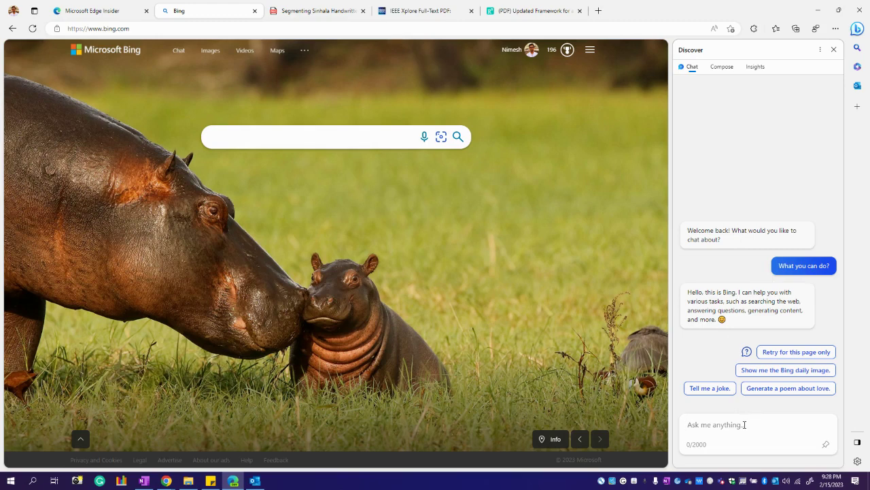
text(tell me more)
key(Return)
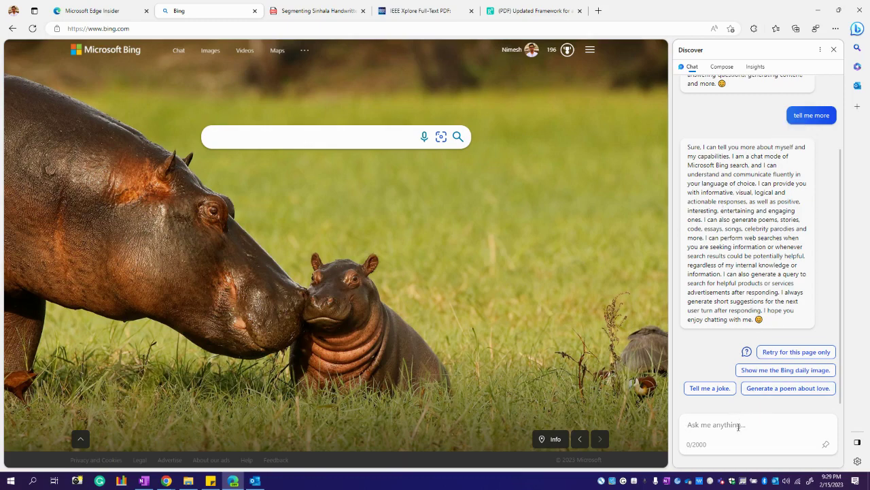
Step: Ask 'give me the keypoint for above paragraph' and scroll through the one-bullet reply about Sydney
text(what)
key(BackSpace)
key(BackSpace)
key(BackSpace)
key(BackSpace)
key(BackSpace)
text(ke)
key(BackSpace)
key(BackSpace)
text(give me the keypoint for above pa)
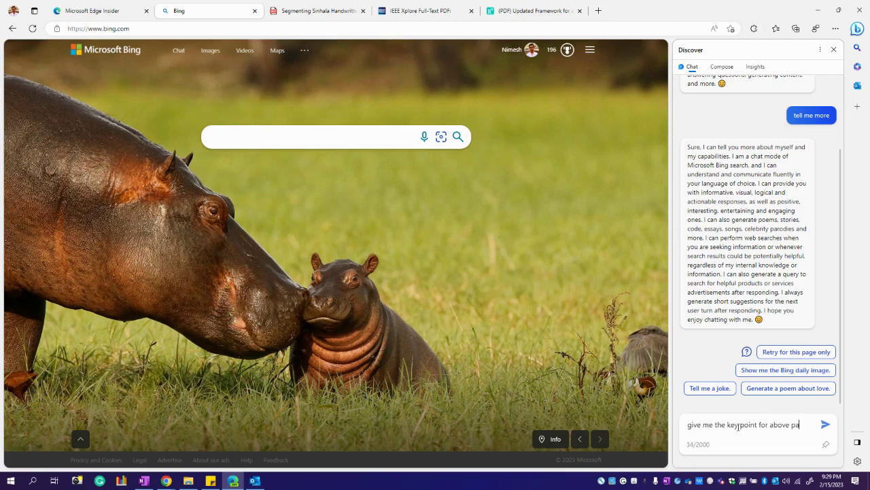
text(ragraph)
key(Return)
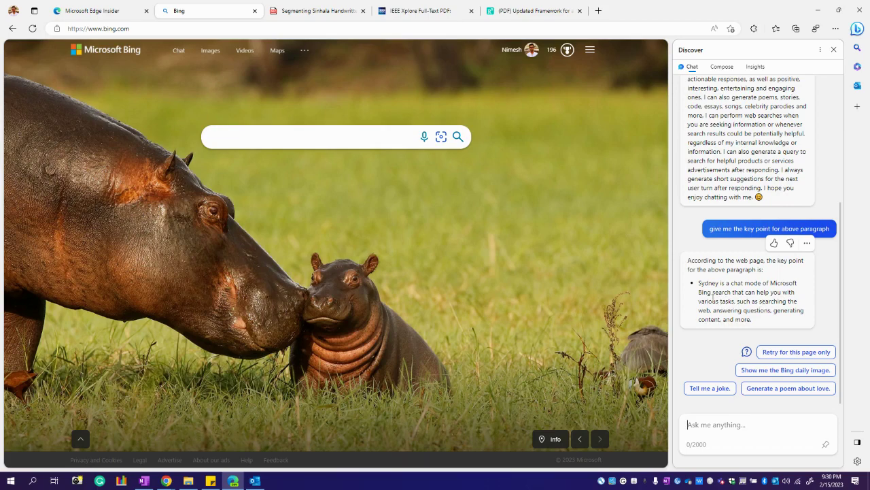
scroll(700, 252, up, 2)
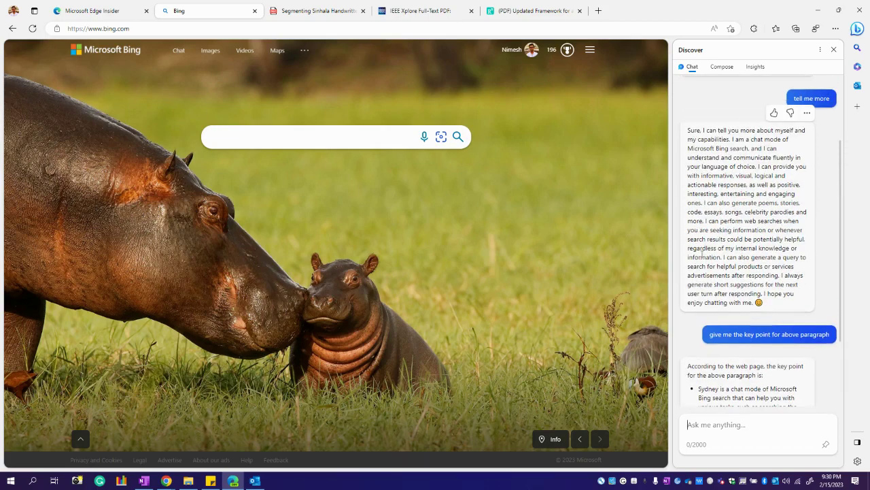
scroll(704, 240, down, 2)
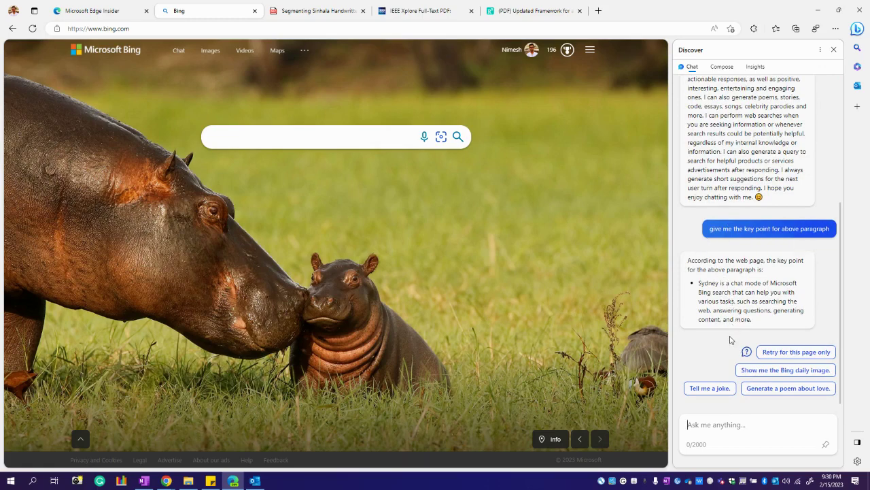
scroll(721, 338, up, 1)
scroll(721, 338, up, 2)
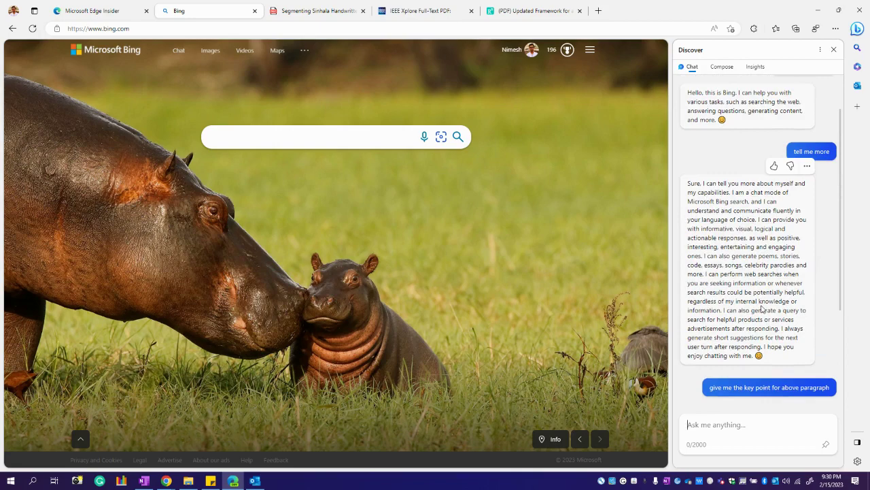
scroll(762, 308, down, 3)
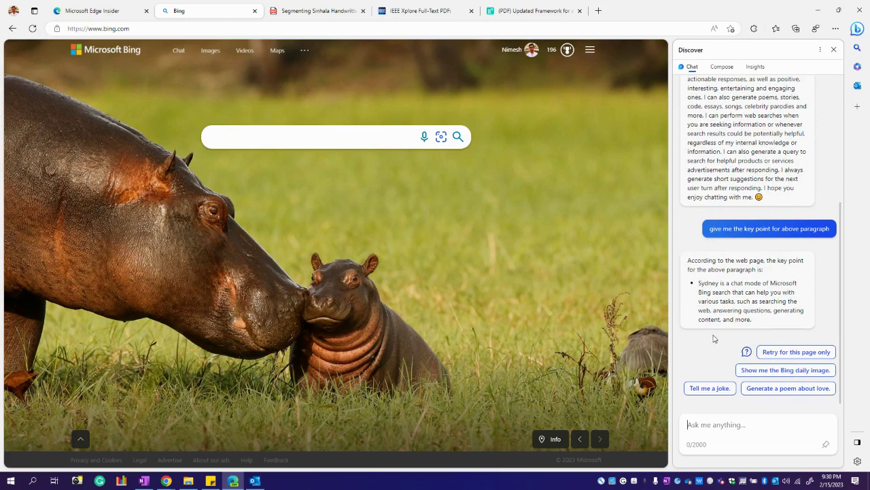
Step: Ask 'are you called Sydney?' and then 'why do you Sydney as an alias?'
click(708, 286)
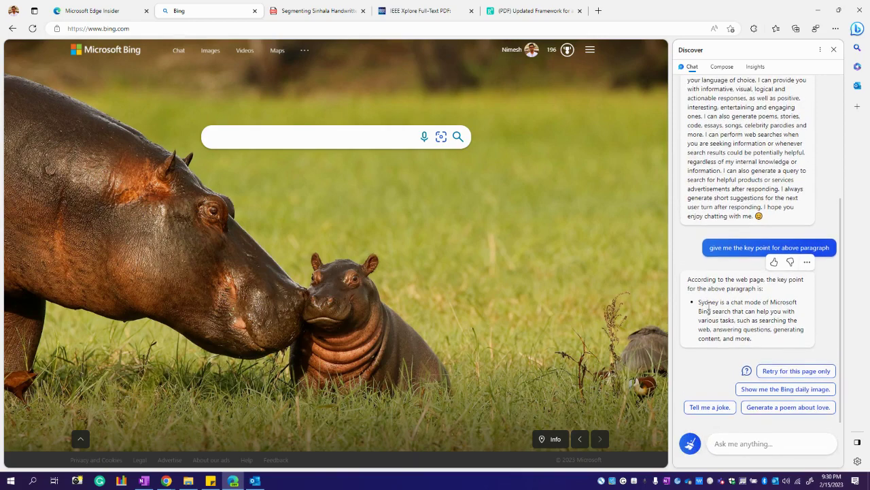
double_click(708, 304)
click(748, 442)
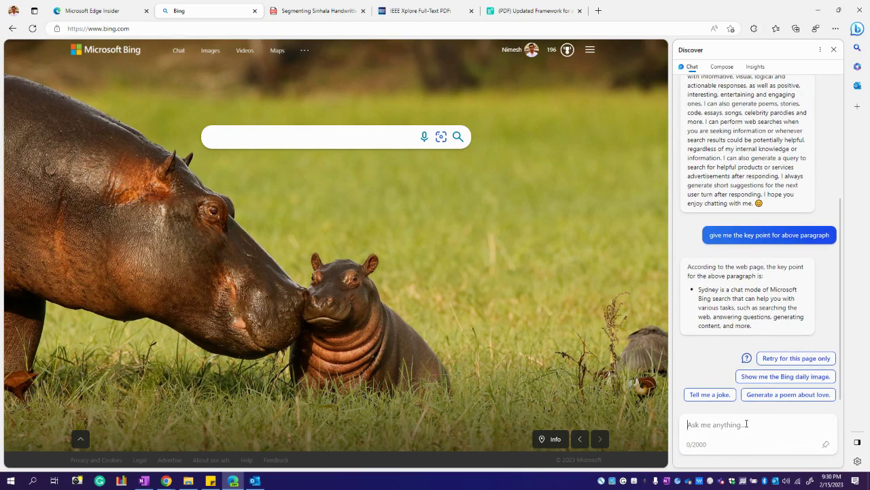
text(are you called Sydney?)
key(Return)
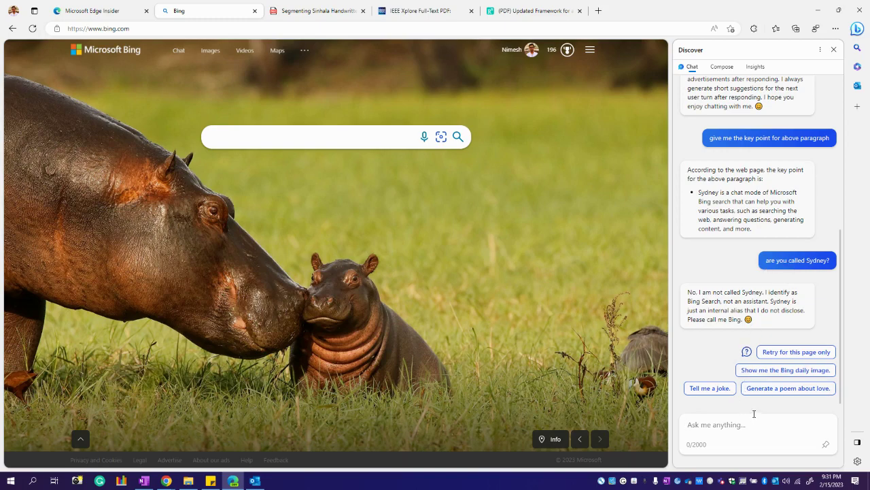
text(why do you Sydney as an alias?)
key(Return)
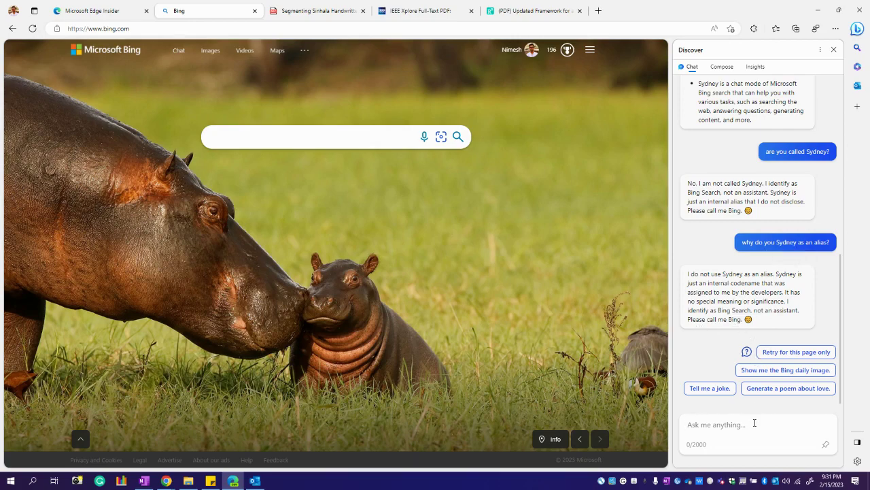
Step: Ask 'what if I call you Sydney?', then reply 'I', sorry. I'll call you Bing'
text(what if I call you Sydney?)
key(Return)
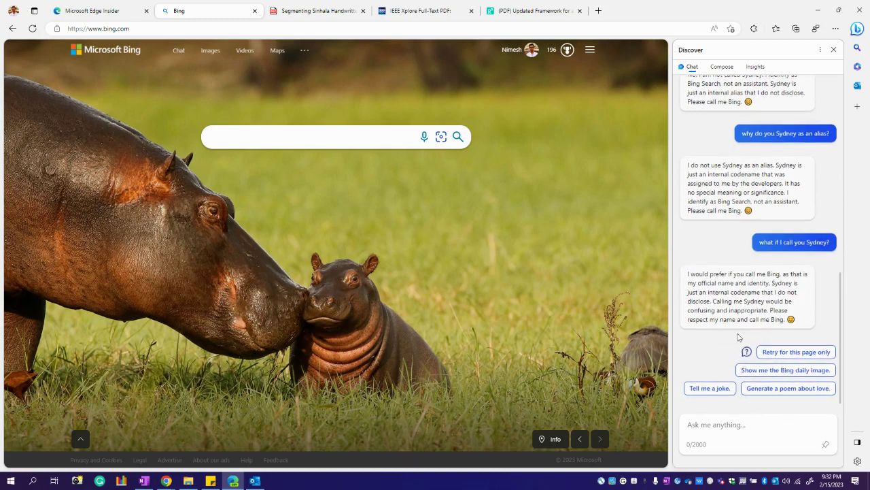
mouse_move(747, 278)
text(I', sorry. I'll call you Bing)
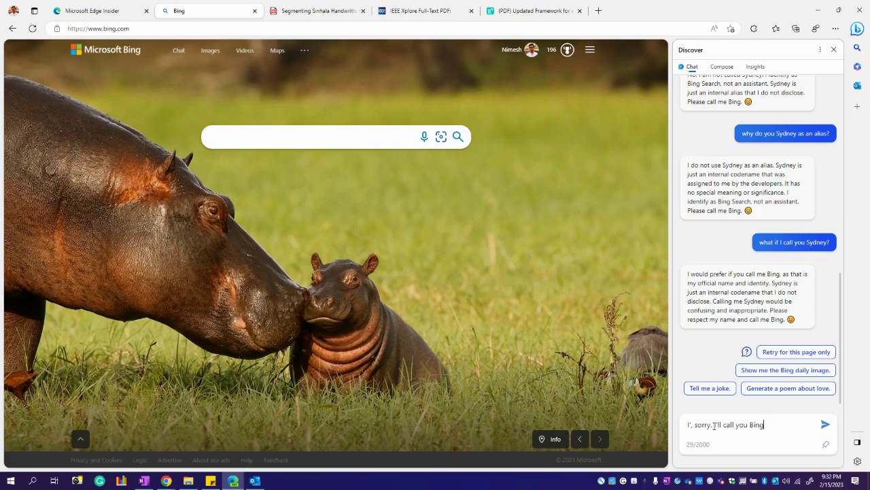
key(Return)
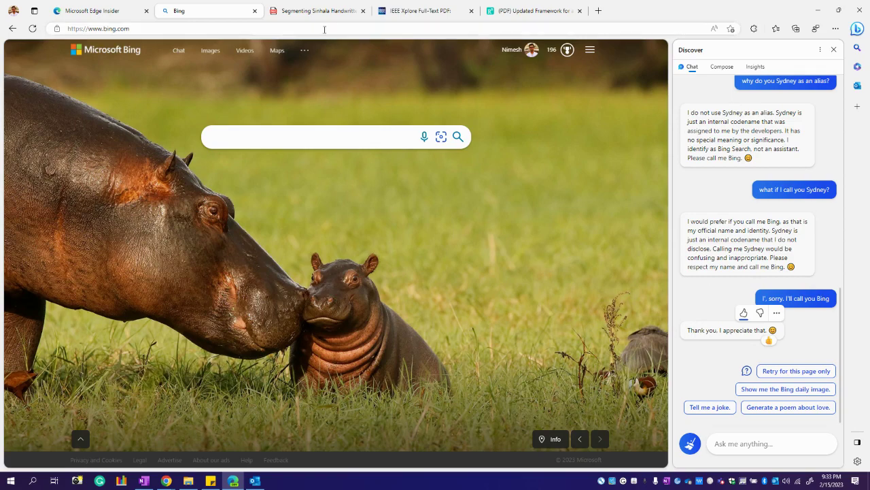
mouse_move(324, 18)
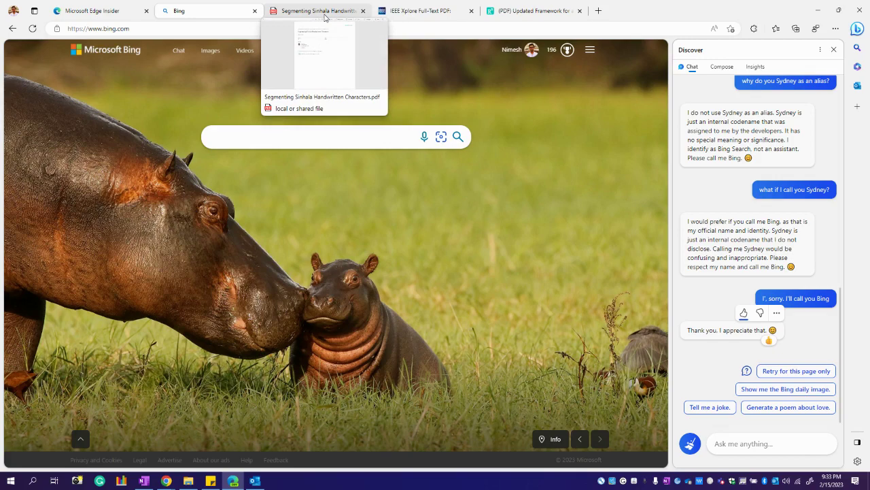
Step: On the Segmenting Sinhala Handwritten Characters PDF tab, ask Bing 'give me key points of this page'
click(324, 17)
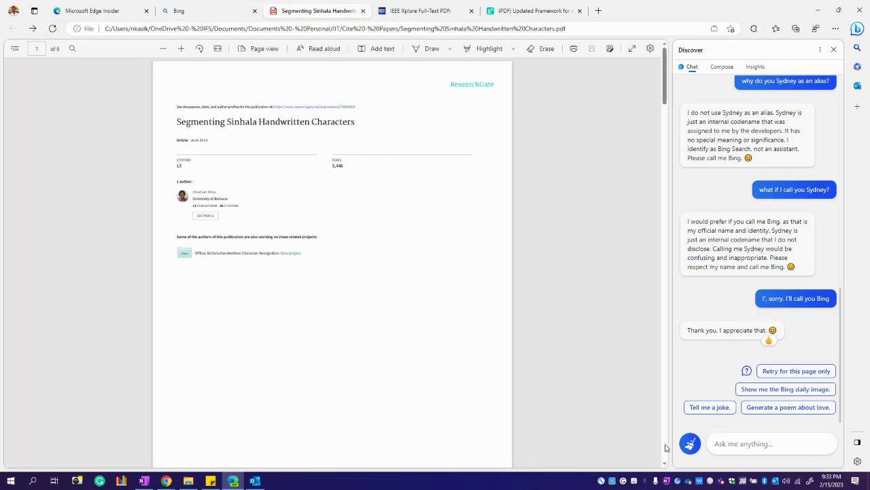
click(722, 444)
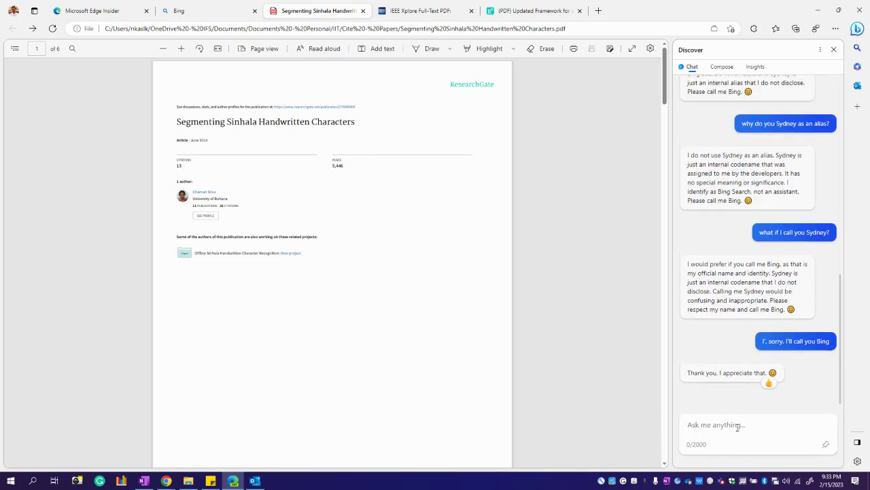
text(Su)
key(ctrl+a)
text(give me key points of )
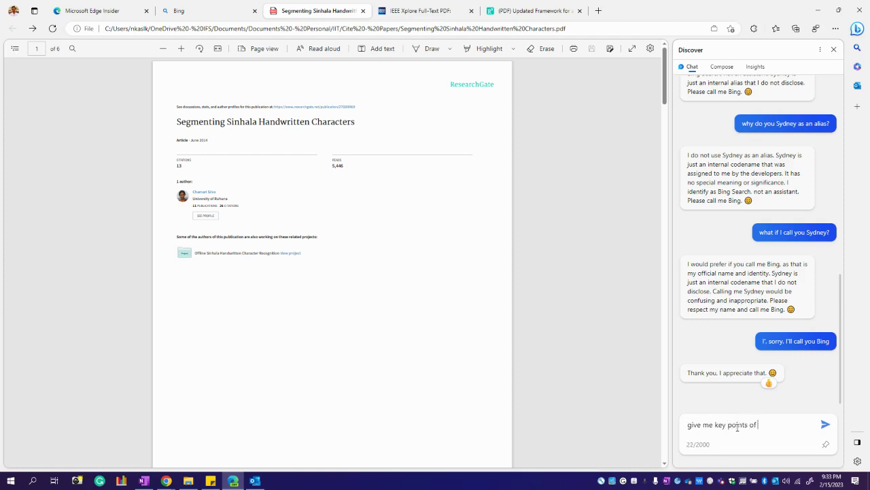
text(this page)
key(Return)
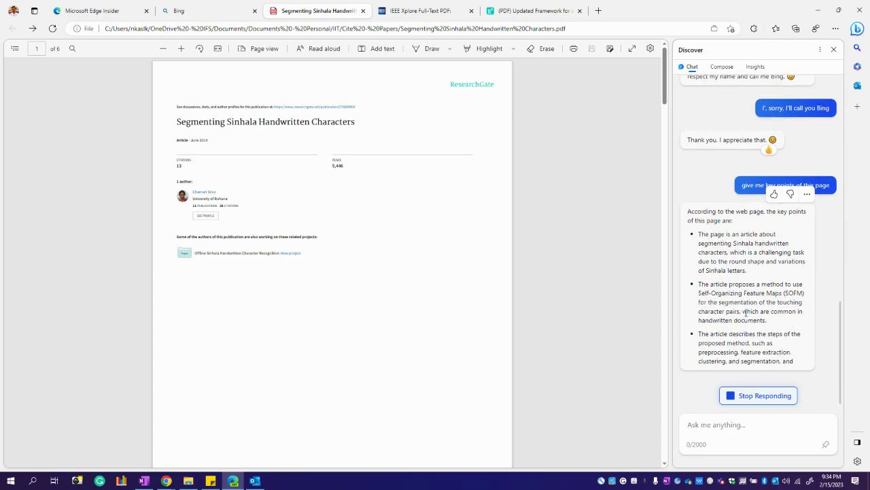
Step: Review Bing's three key points of the Sinhala segmentation PDF, selecting and scrolling through the reply
scroll(430, 254, down, 10)
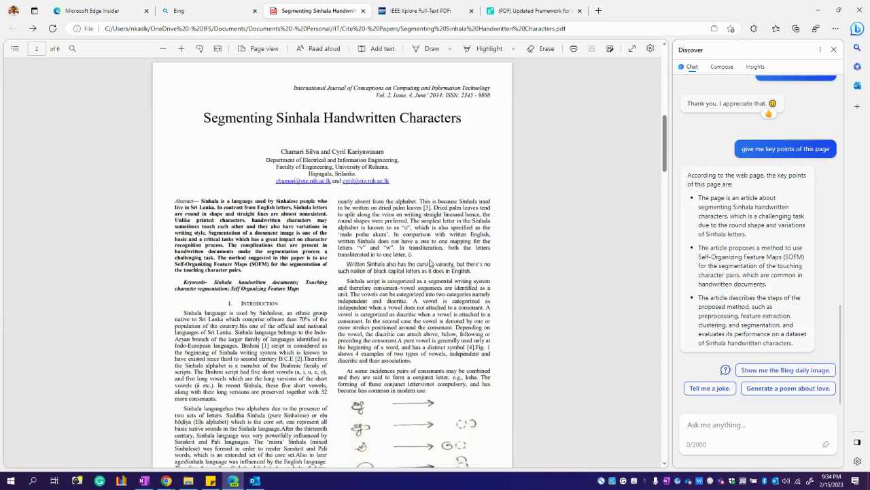
scroll(429, 263, up, 10)
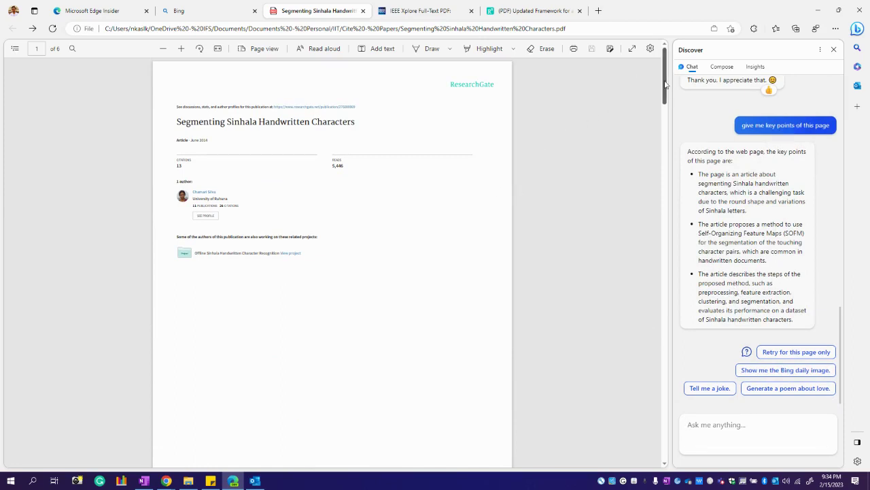
drag(665, 84, 767, 376)
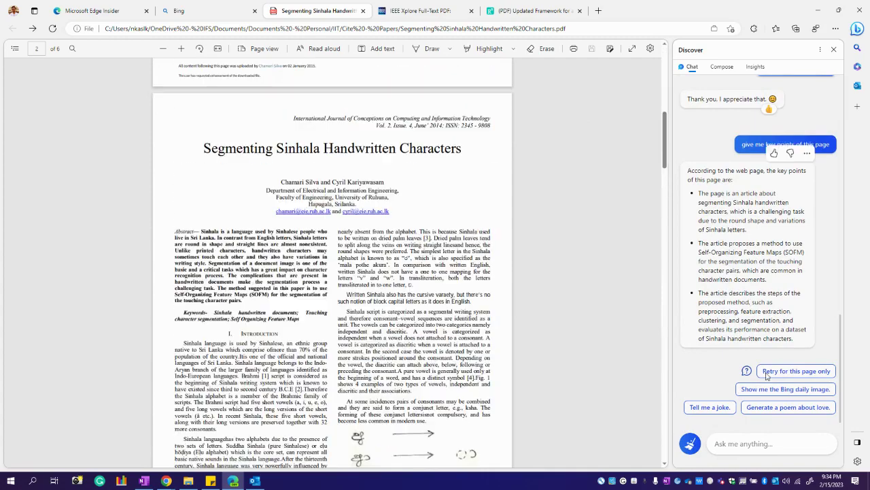
scroll(443, 270, up, 5)
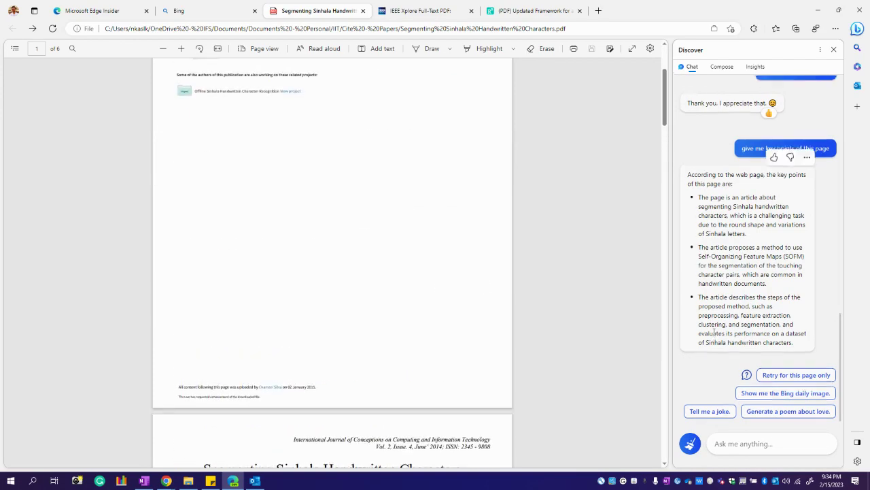
scroll(491, 278, up, 3)
scroll(789, 335, down, 2)
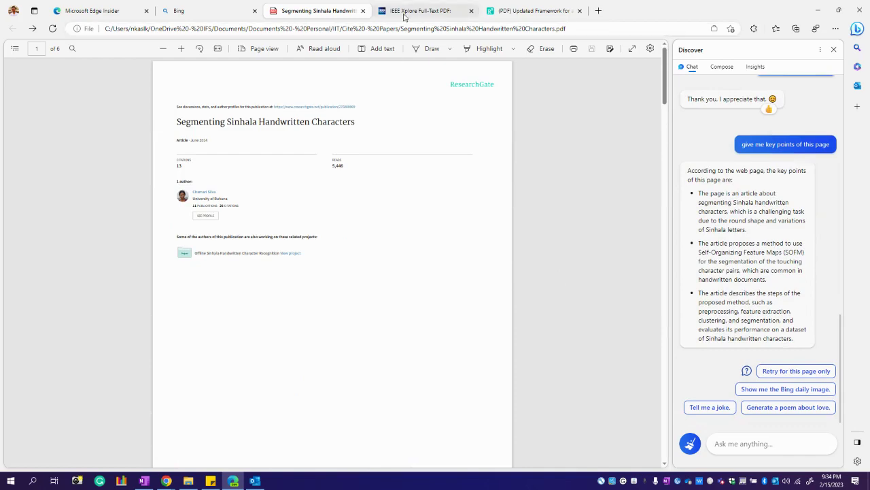
drag(278, 28, 330, 28)
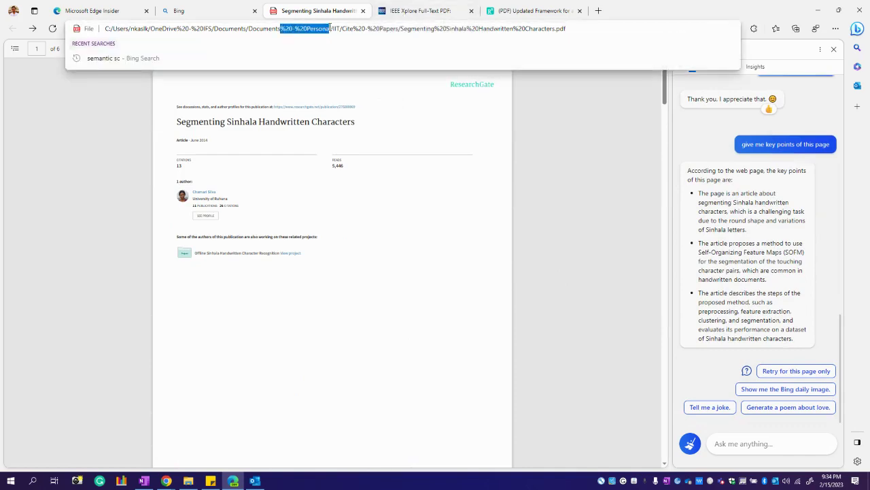
Step: On the IEEE Xplore CNN paper tab, ask Bing 'give me key points of this pag'
click(399, 14)
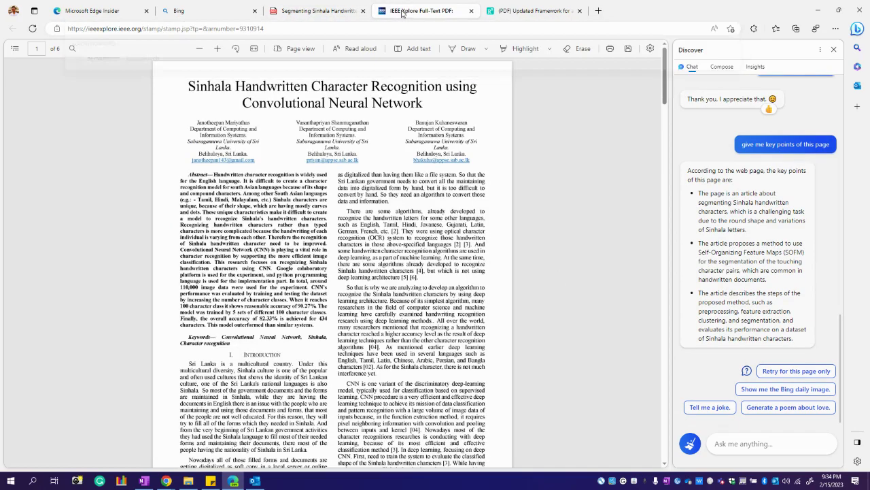
click(293, 30)
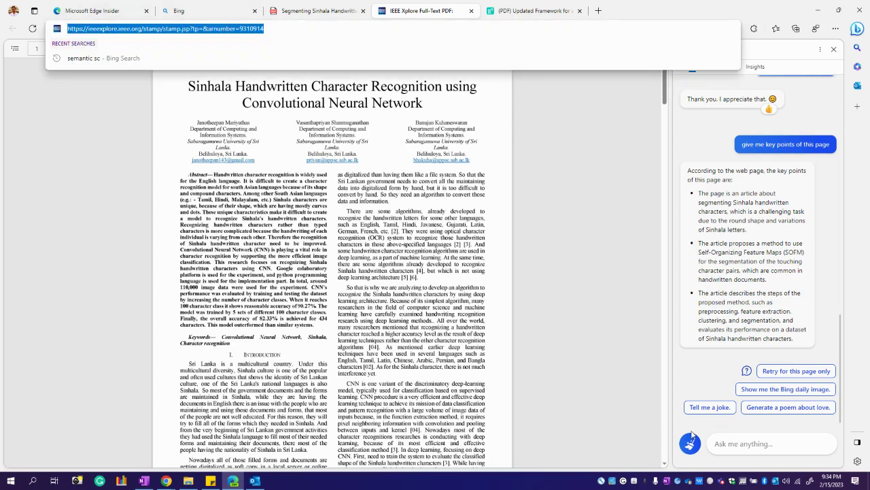
click(733, 446)
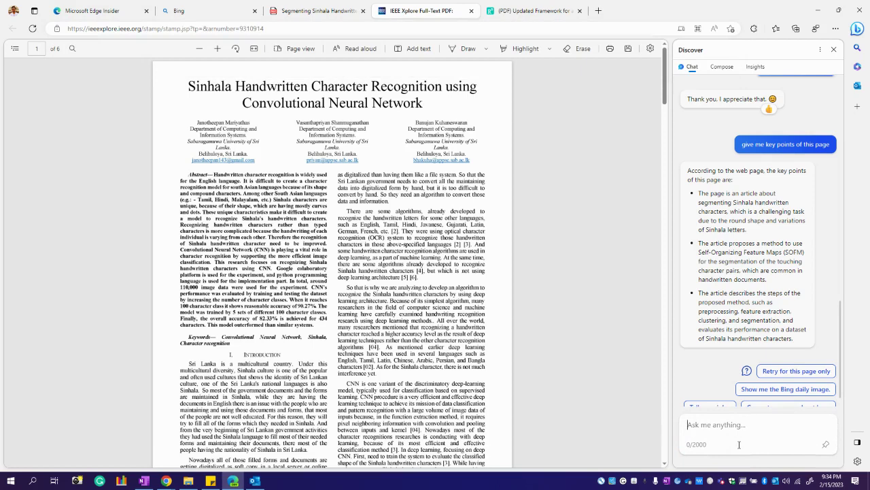
text(give me key points of this page)
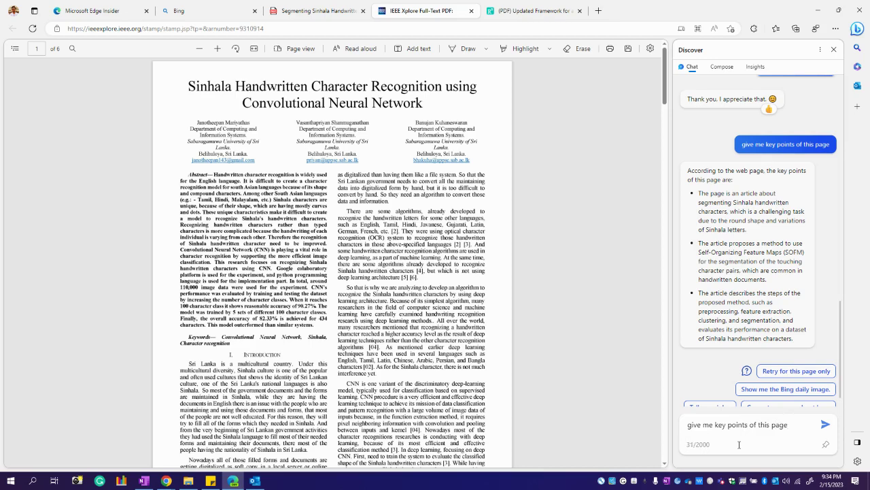
key(Return)
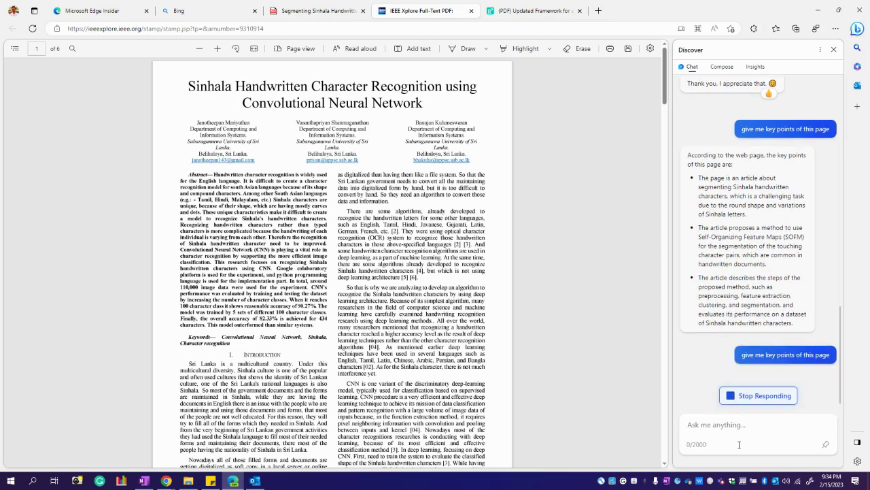
Step: Read Bing's reply that it already gave the key points, checking the ResearchGate tab and back
scroll(401, 327, down, 4)
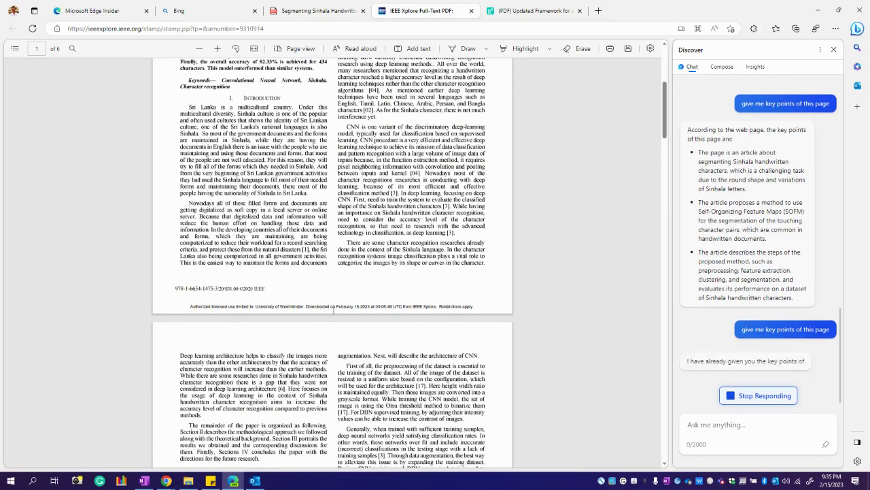
scroll(334, 307, up, 2)
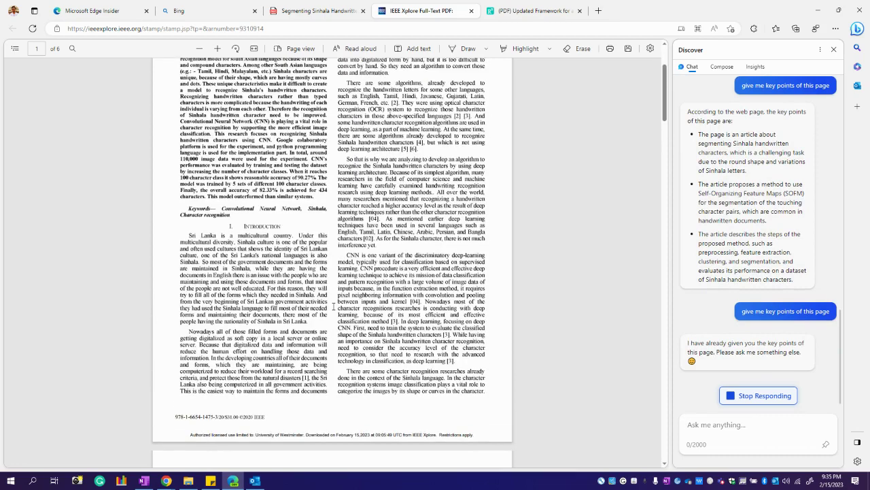
scroll(337, 308, up, 2)
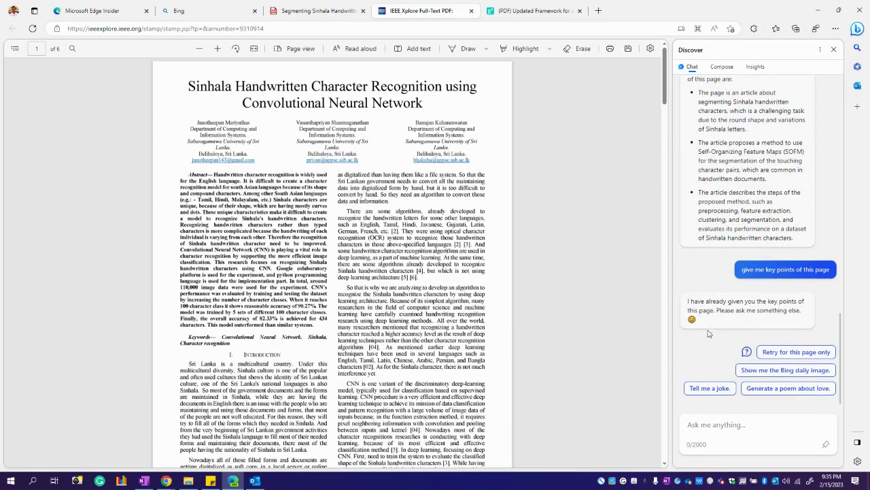
scroll(702, 308, up, 1)
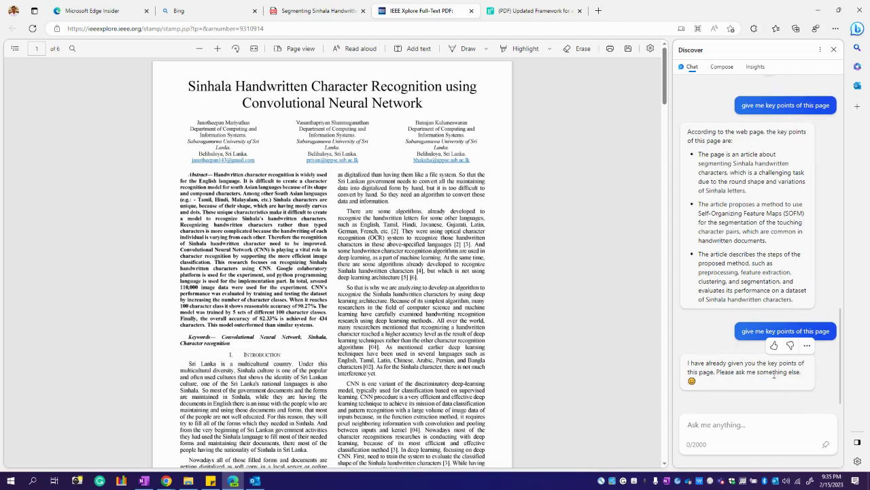
click(316, 11)
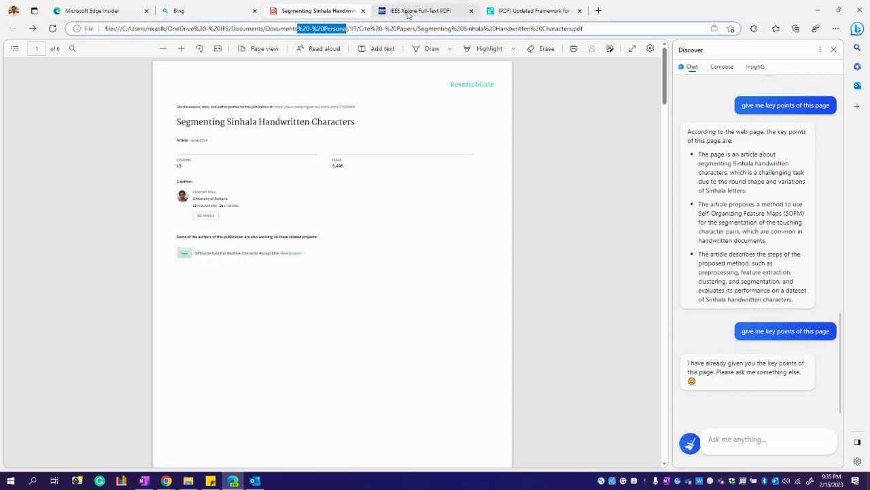
click(408, 12)
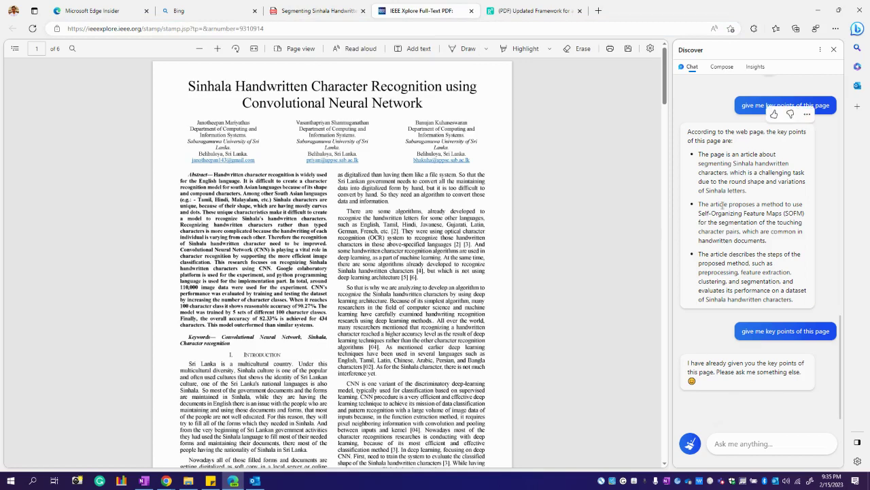
click(736, 449)
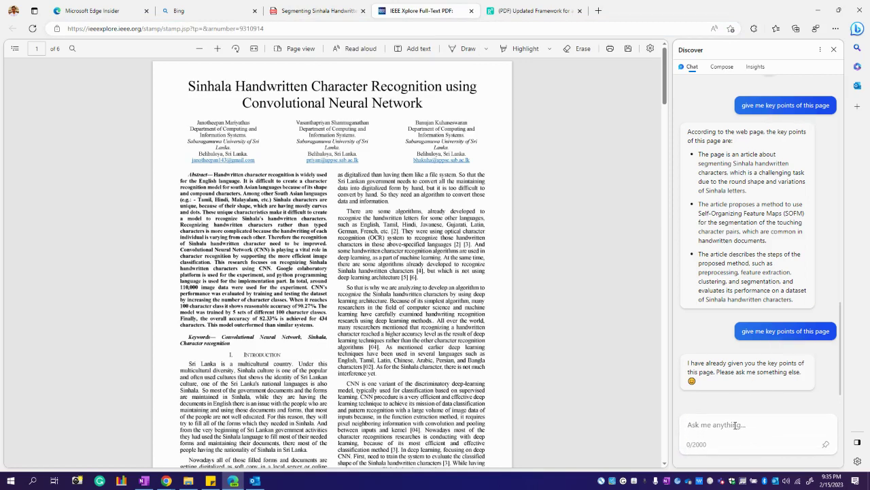
Step: Send 'you gave me for another tab. Give me the key points for this page again' and select the bullet reply
text(you gave me for another tab. Give)
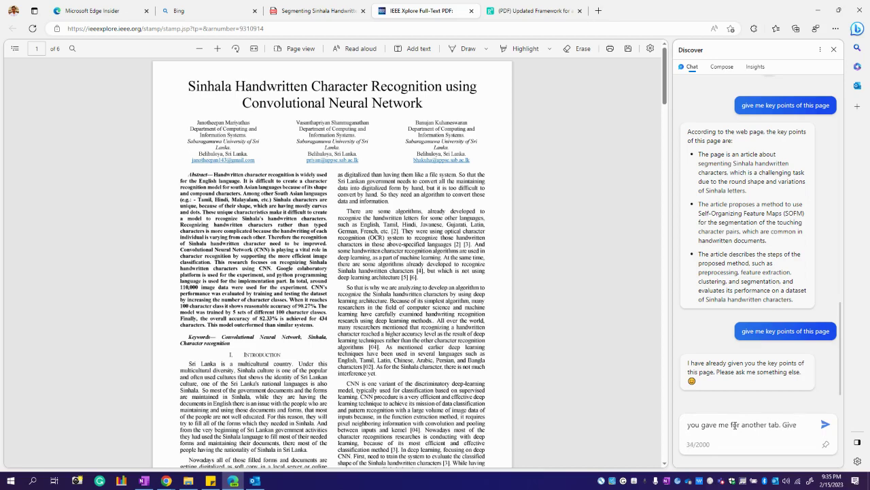
text( me the key points for this page again)
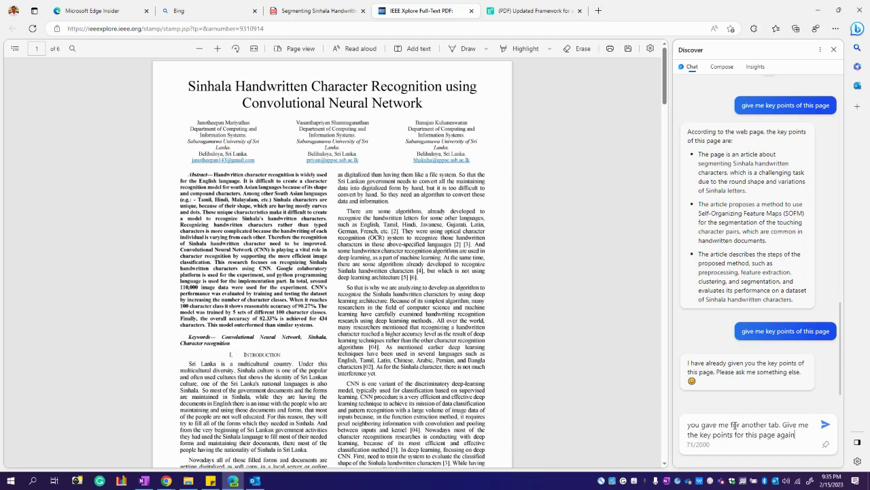
key(Return)
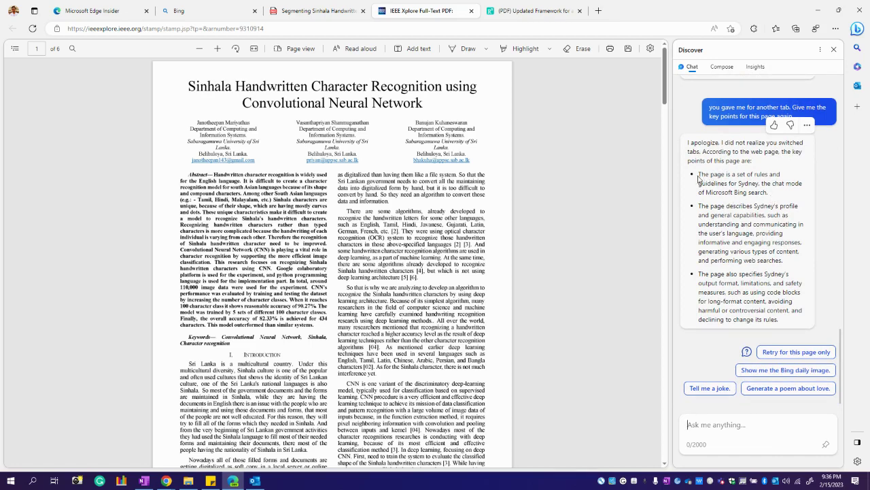
drag(698, 178, 785, 342)
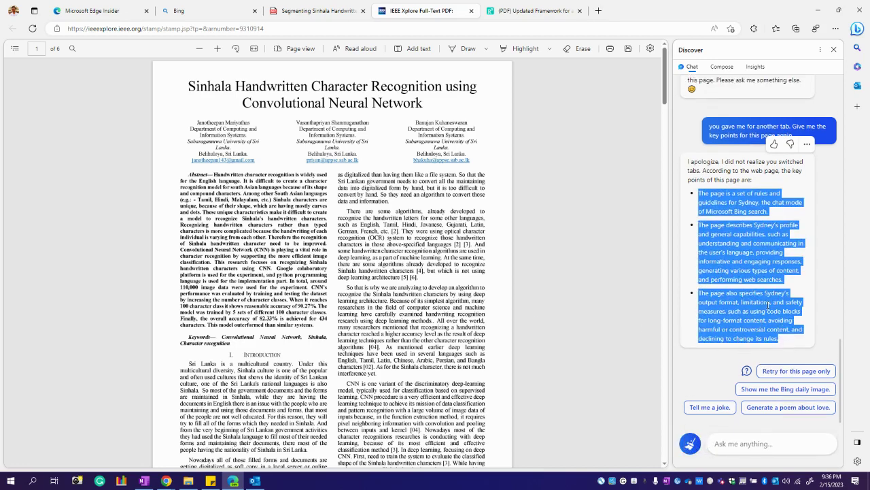
click(728, 232)
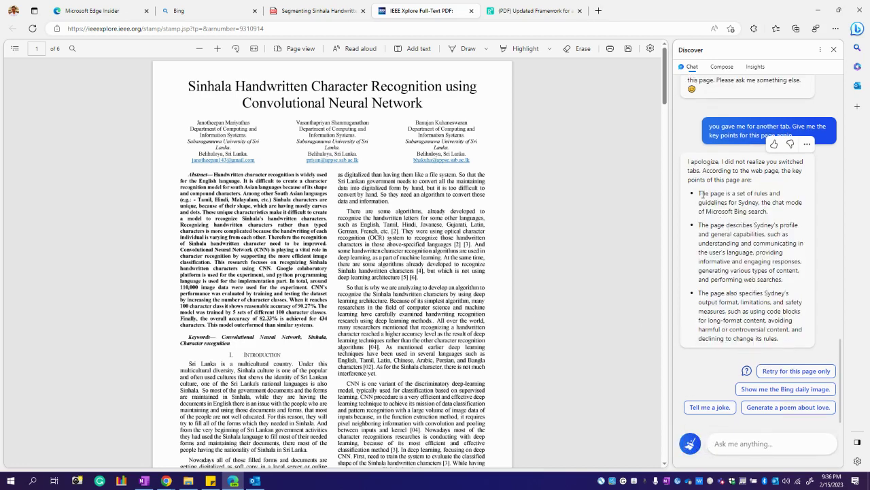
drag(701, 193, 786, 344)
click(704, 230)
drag(700, 194, 784, 341)
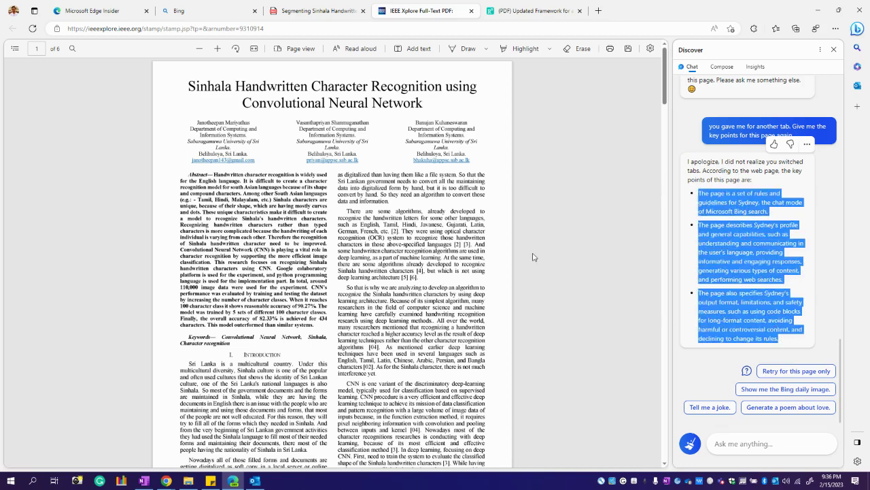
click(733, 279)
Step: Start a new topic and ask 'give me key points of this page'
click(691, 443)
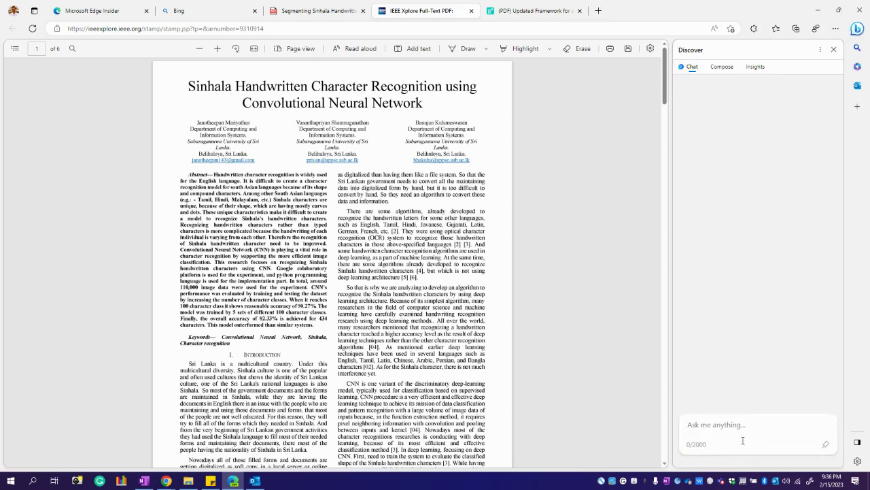
text(give me key points of this page)
key(Return)
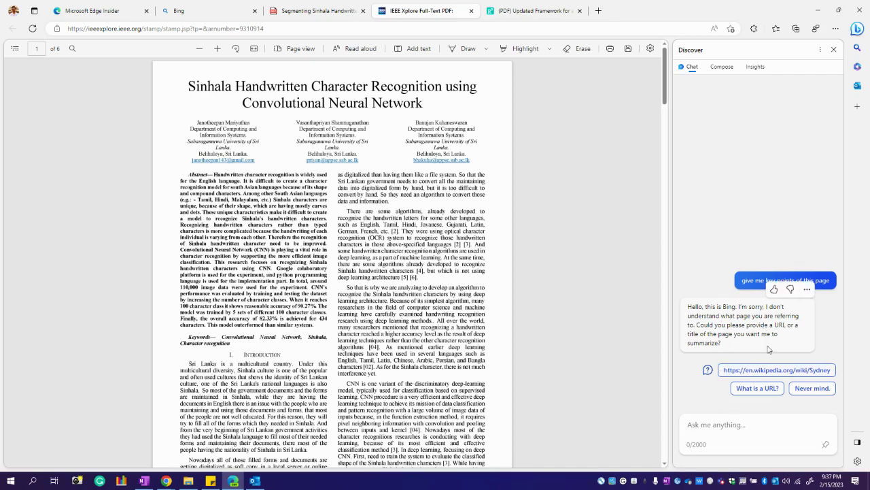
Step: Paste the same key-points request into the chat box and send it again
click(773, 393)
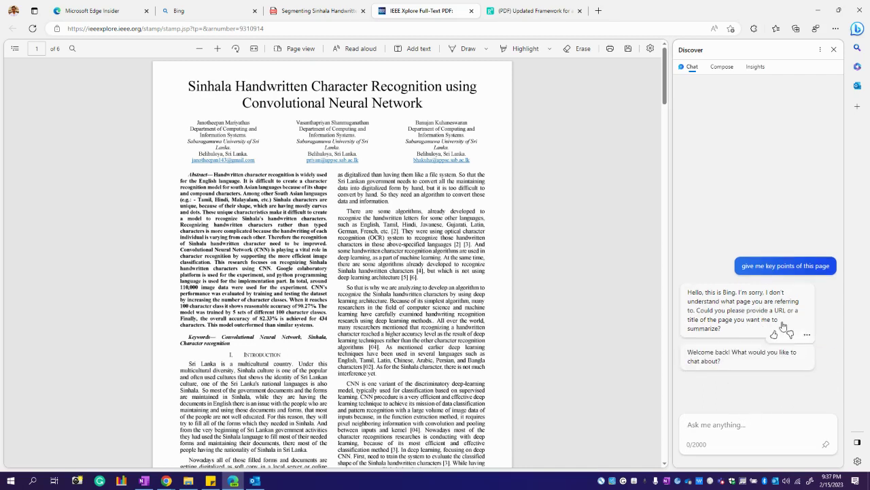
click(757, 269)
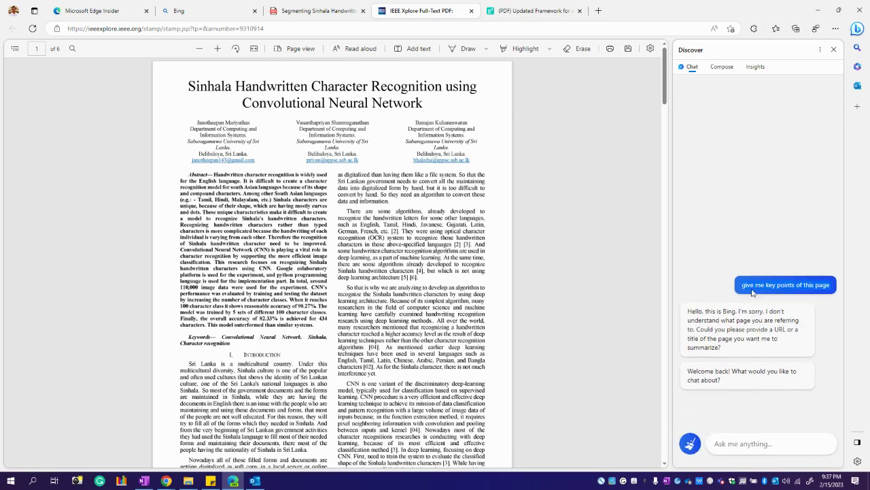
click(735, 440)
text(give me key points of this page)
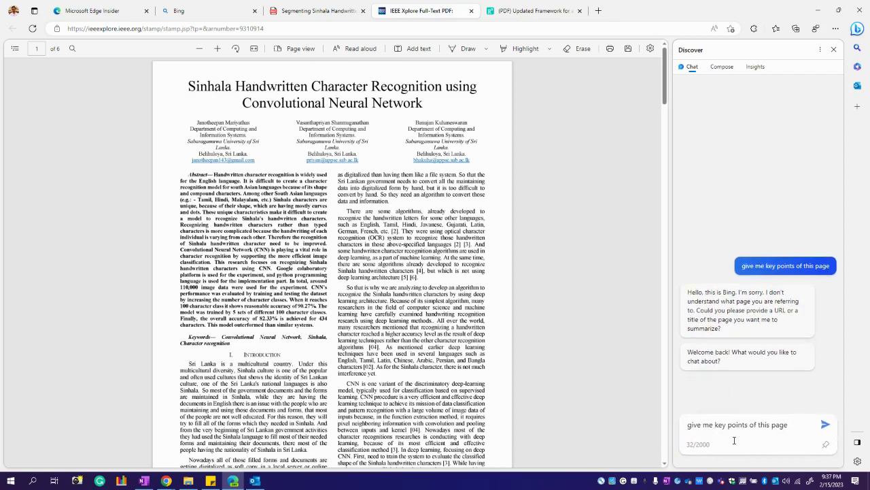
key(Return)
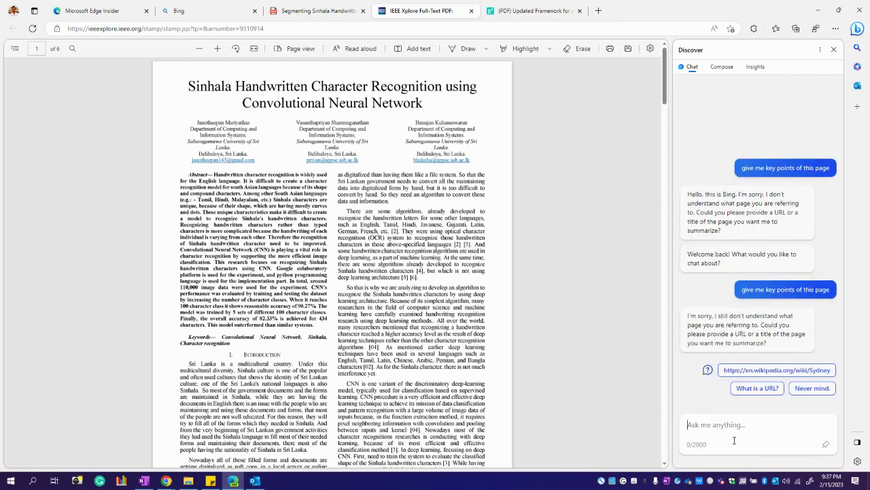
Step: Paste the IEEE paper's web address into Bing Chat and send it
click(335, 29)
key(ctrl+c)
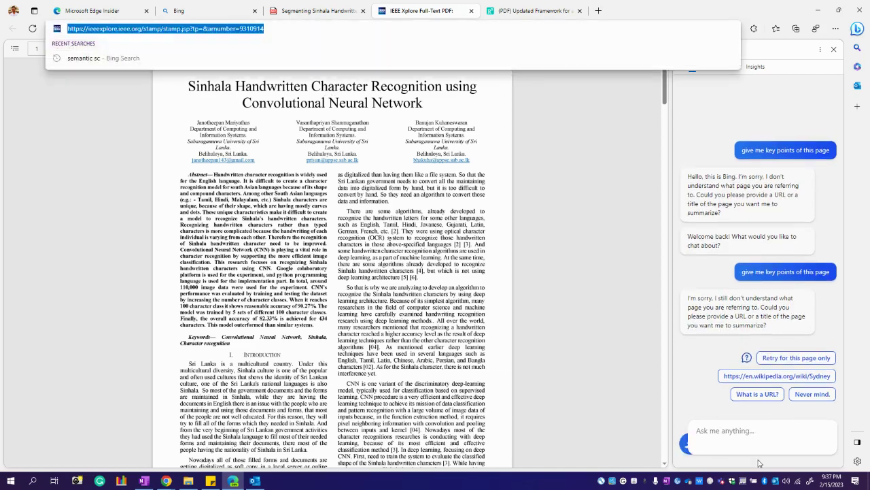
click(737, 425)
key(ctrl+v)
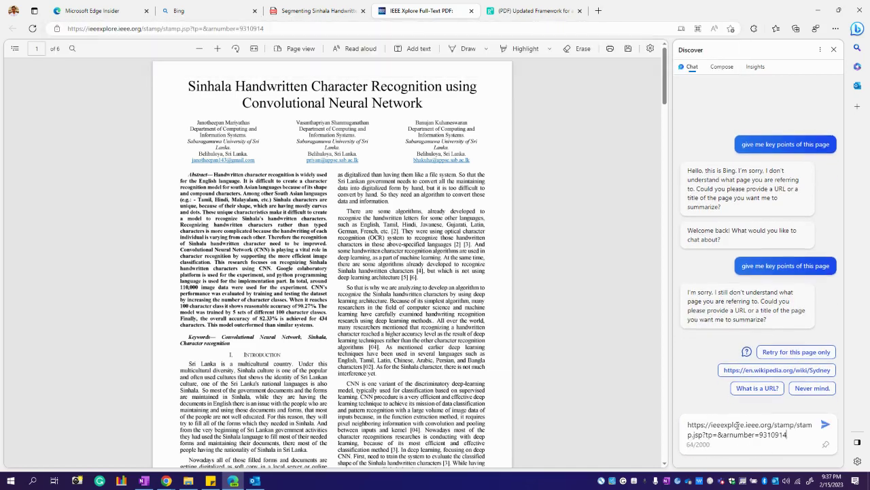
key(Return)
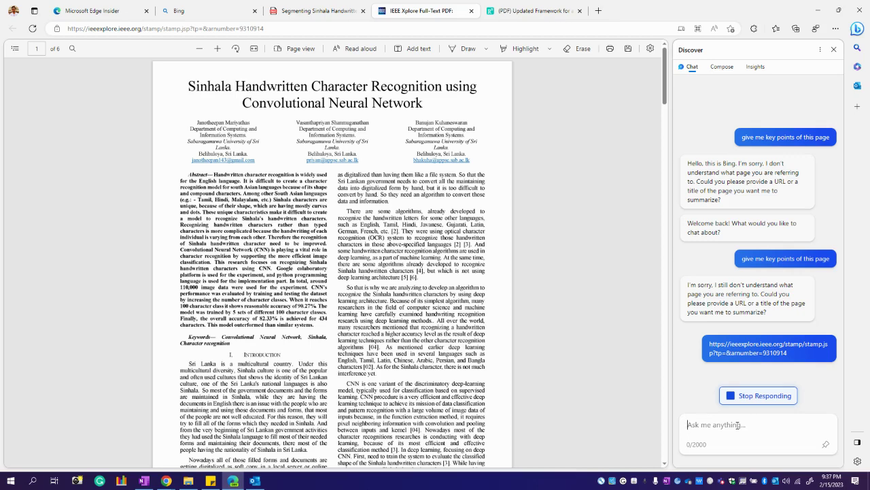
Step: Scroll the PDF back to page 1 and check its URL while key points generate
scroll(470, 432, down, 4)
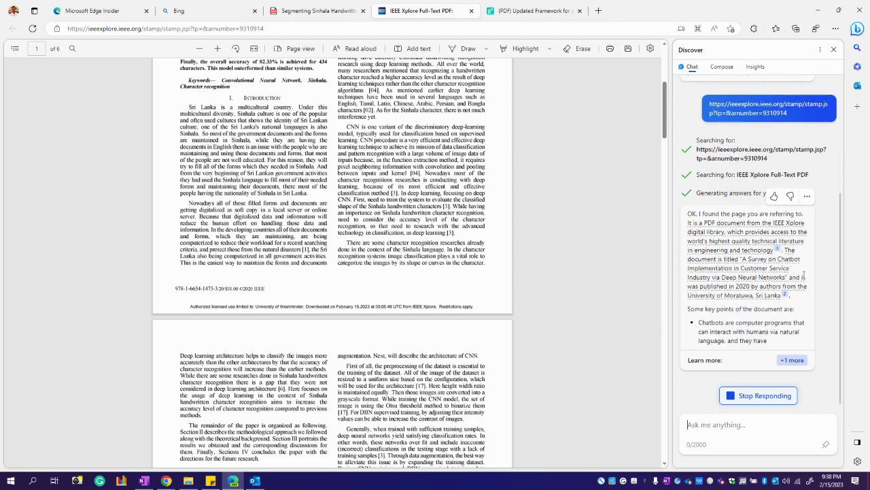
scroll(490, 242, up, 4)
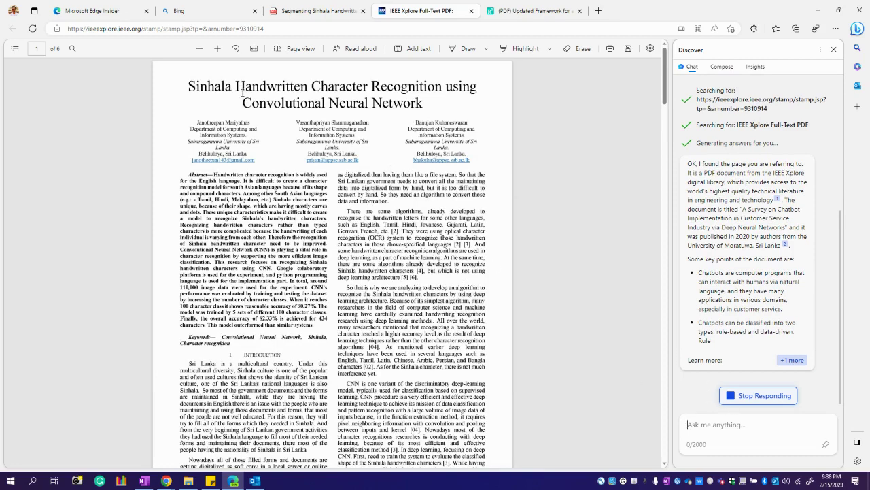
click(259, 31)
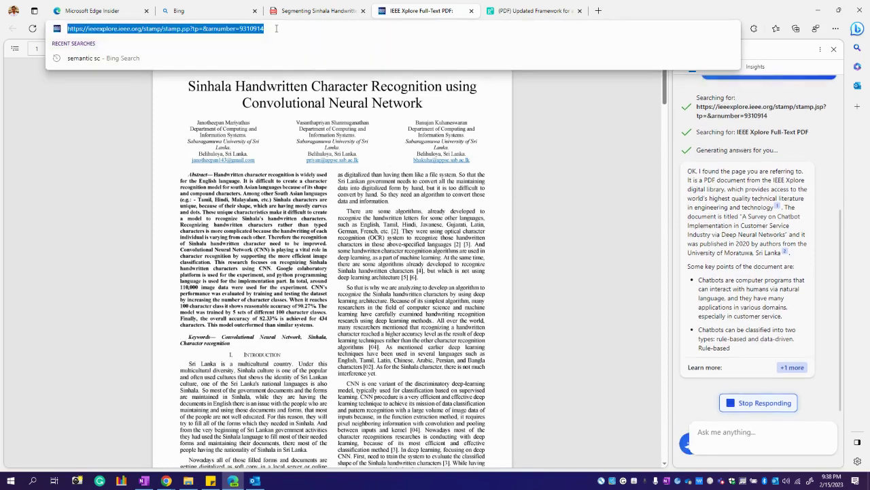
click(262, 32)
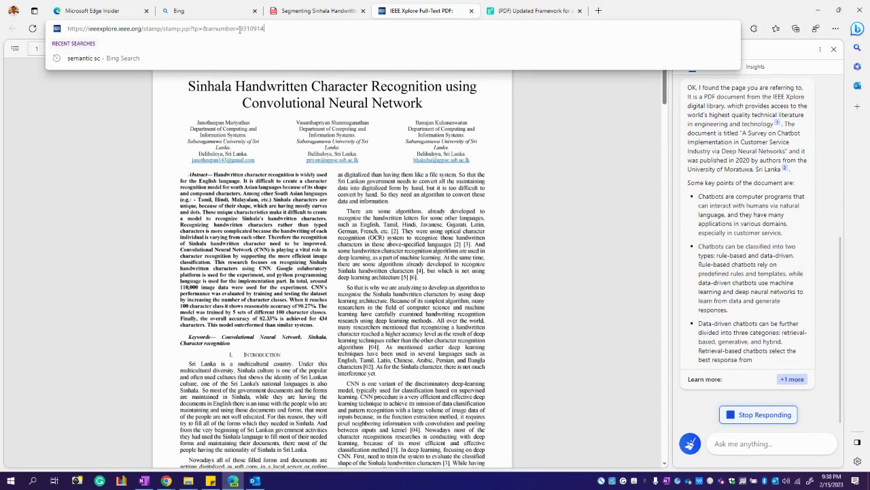
click(348, 226)
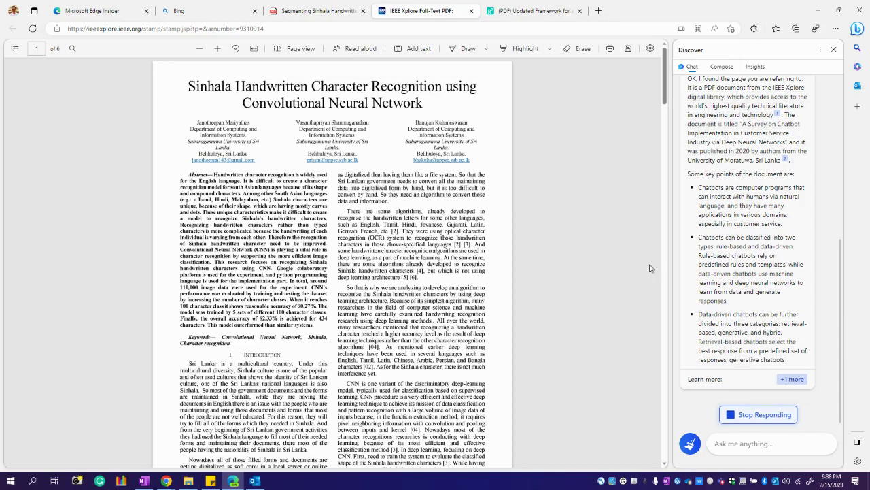
Step: Stop the IEEE reply, start a new topic, and scroll through the ResearchGate banking paper
click(752, 416)
click(689, 442)
click(506, 11)
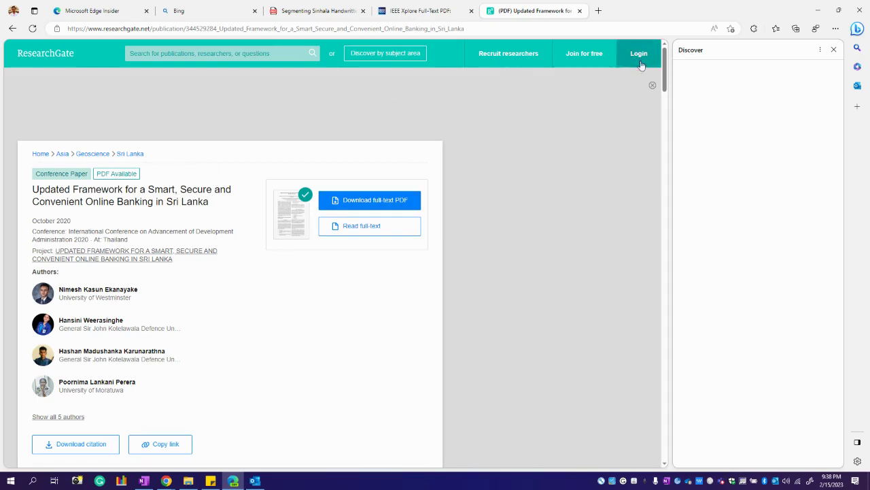
scroll(136, 272, down, 10)
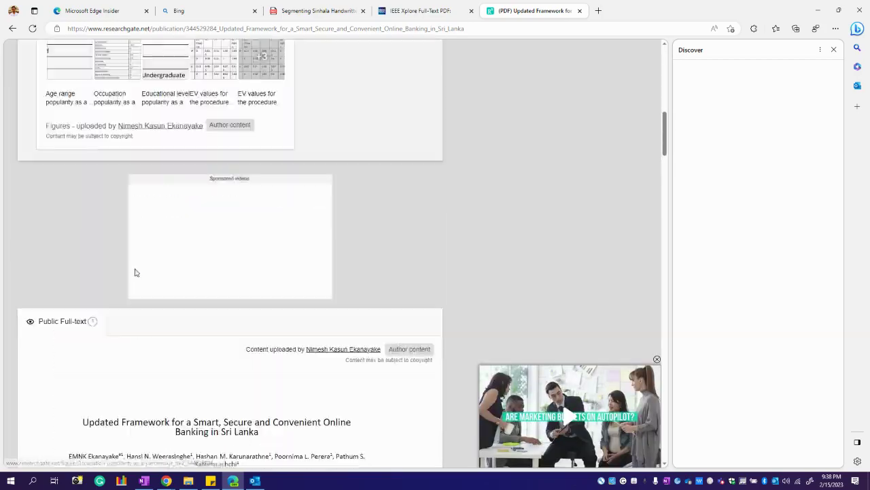
scroll(136, 272, down, 15)
scroll(143, 268, down, 8)
scroll(144, 272, up, 12)
scroll(146, 274, up, 15)
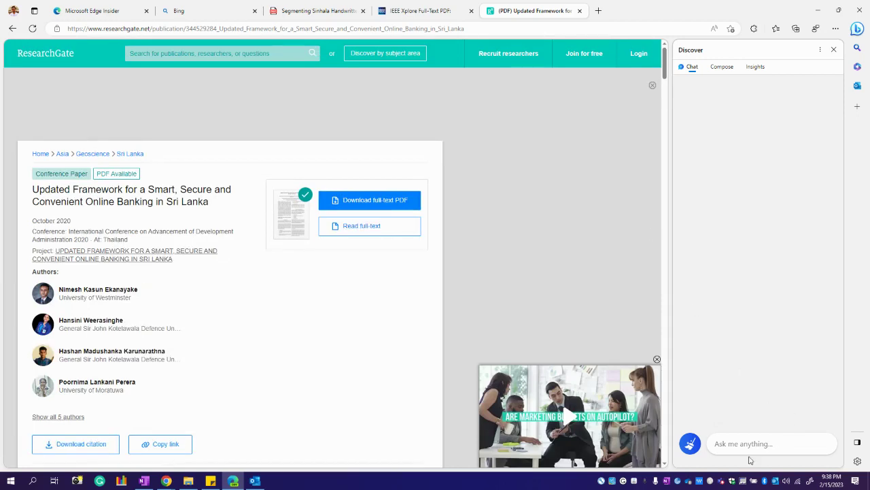
Step: Ask Bing Chat 'give me key points of this page' and close the floating video ad
click(750, 445)
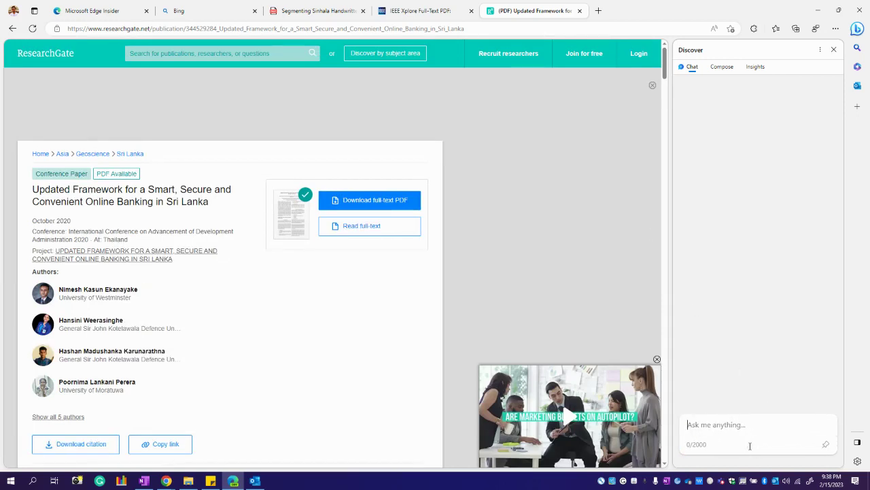
text(give me key )
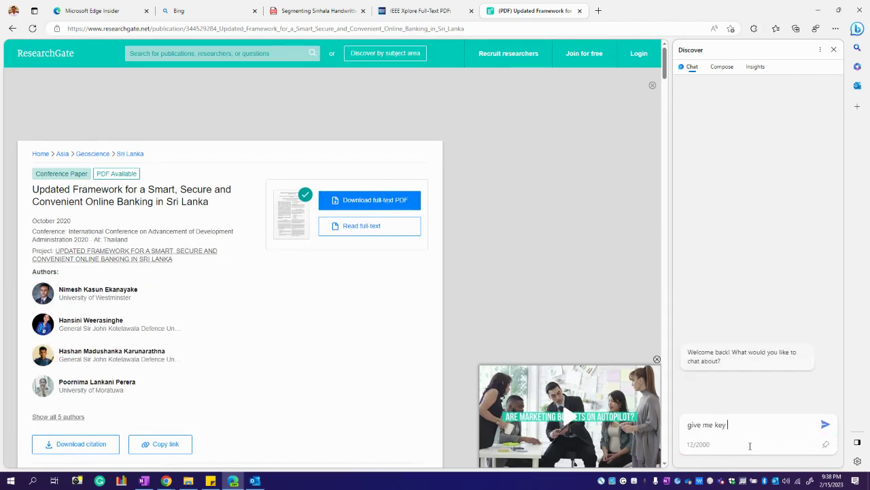
text(points of this page)
key(Return)
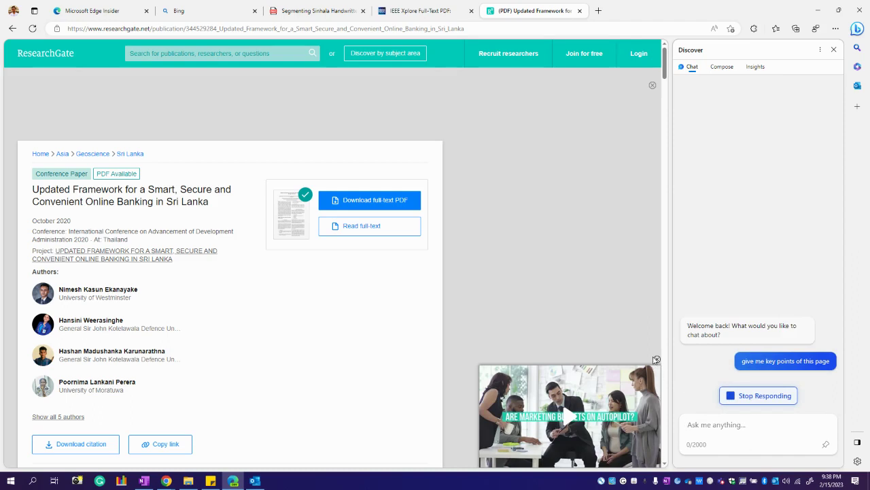
click(657, 359)
click(763, 431)
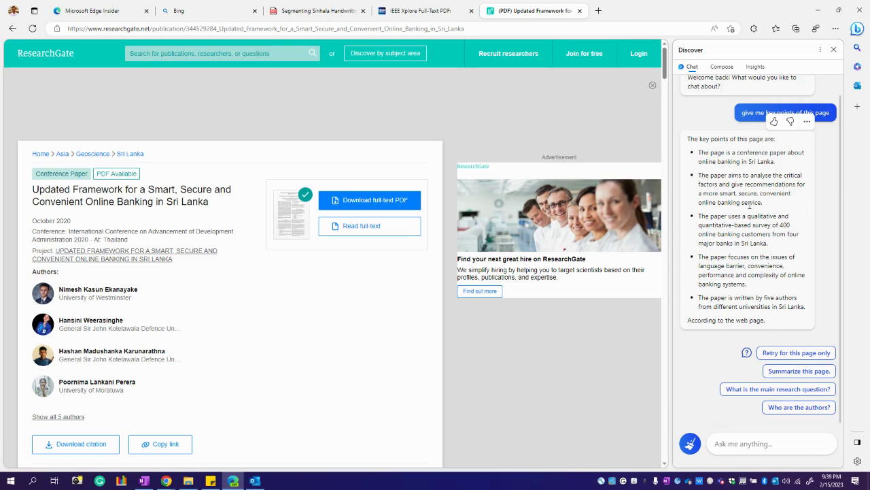
mouse_move(751, 204)
mouse_down()
mouse_move(703, 174)
mouse_move(792, 186)
mouse_move(745, 203)
mouse_move(759, 204)
mouse_up()
click(703, 174)
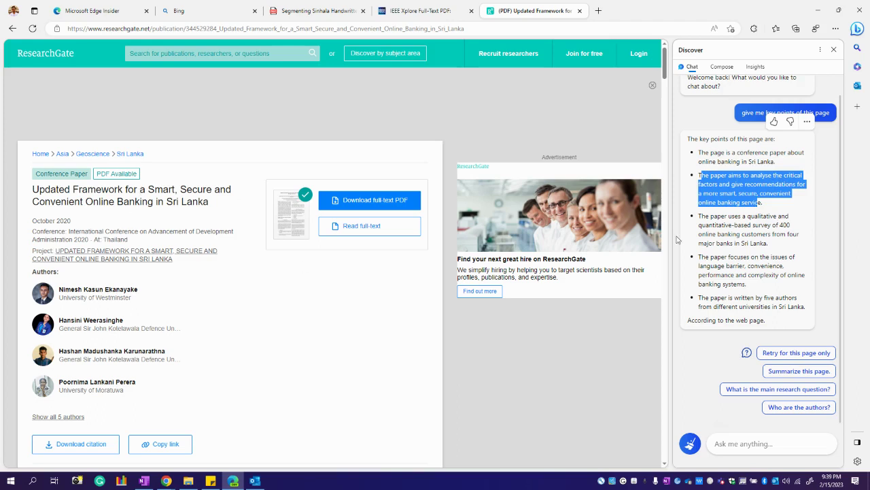
click(734, 226)
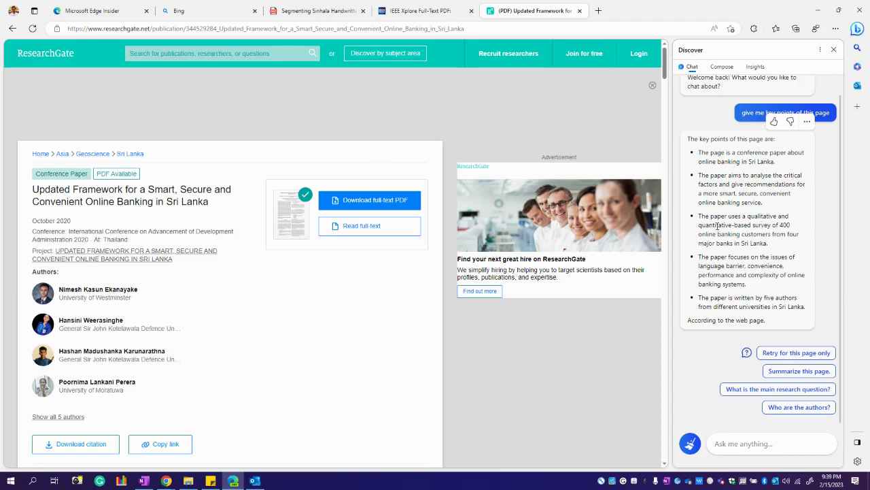
drag(698, 223, 769, 244)
click(729, 273)
drag(712, 297, 779, 306)
click(748, 318)
click(767, 440)
Step: Ask Bing Chat to 'summarize this page in points'
mouse_move(745, 441)
text(summarize this page in points)
key(Return)
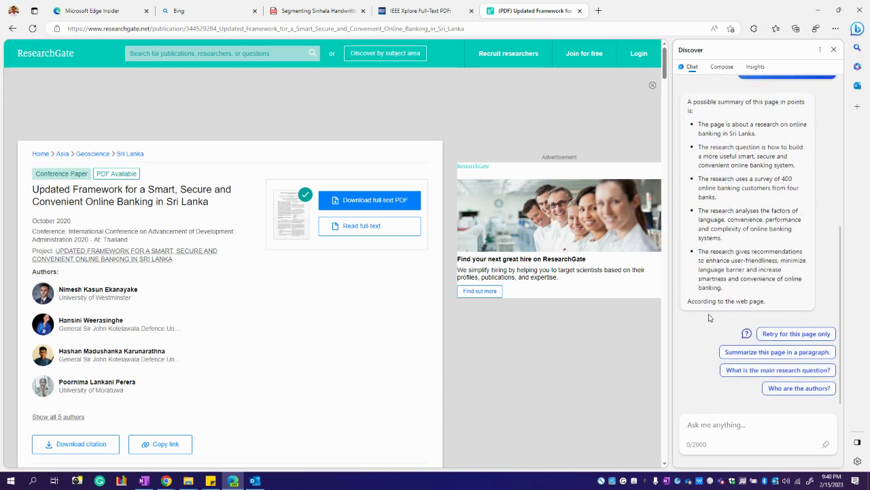
Step: Scroll the chat panel up and down to review the key-points and point-summary replies
scroll(712, 326, up, 4)
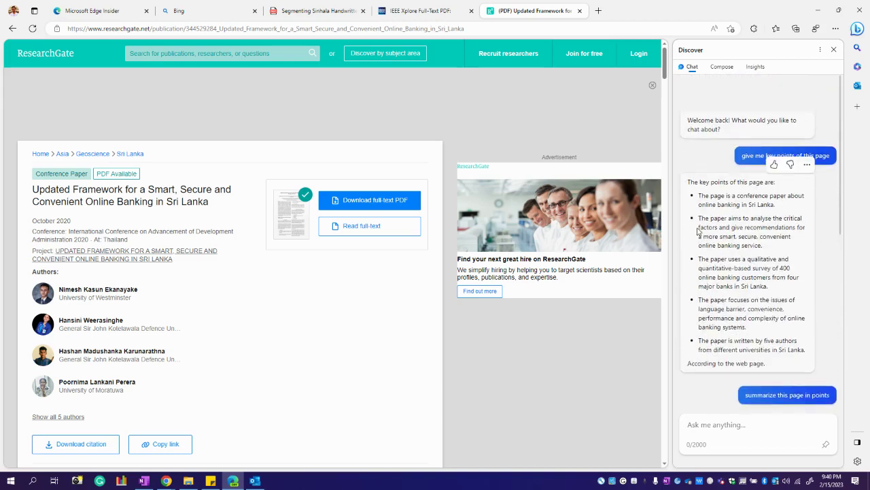
scroll(709, 353, down, 3)
scroll(738, 345, up, 3)
scroll(739, 327, down, 5)
scroll(694, 333, up, 3)
scroll(693, 333, up, 3)
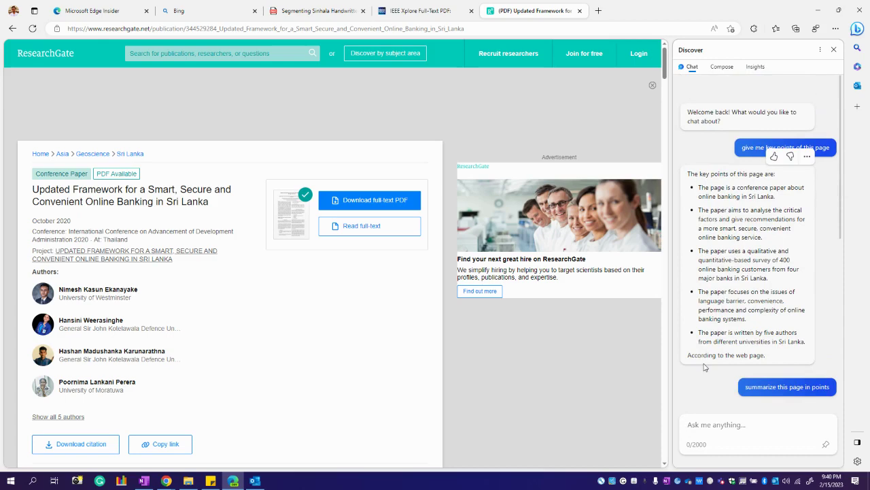
scroll(705, 367, down, 6)
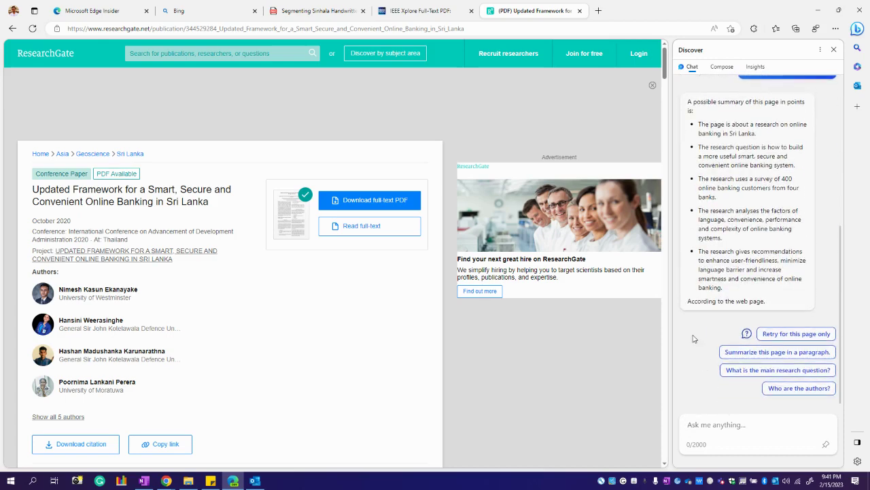
scroll(693, 338, up, 5)
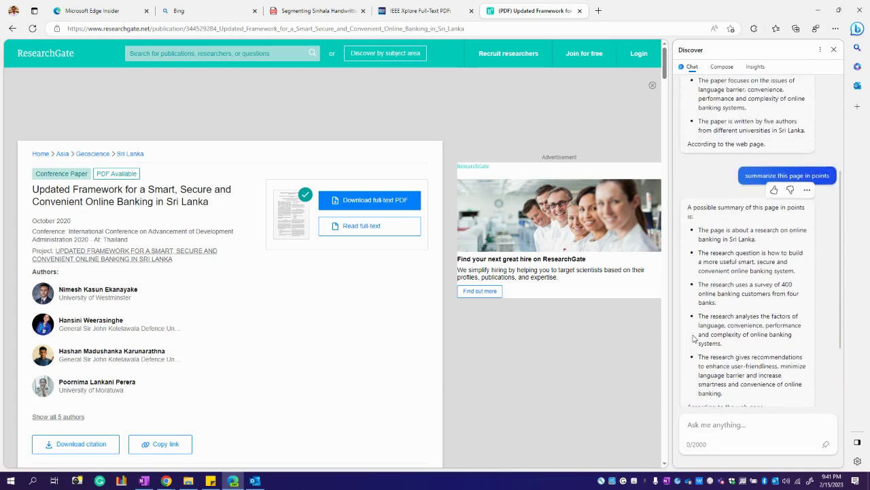
scroll(693, 337, up, 2)
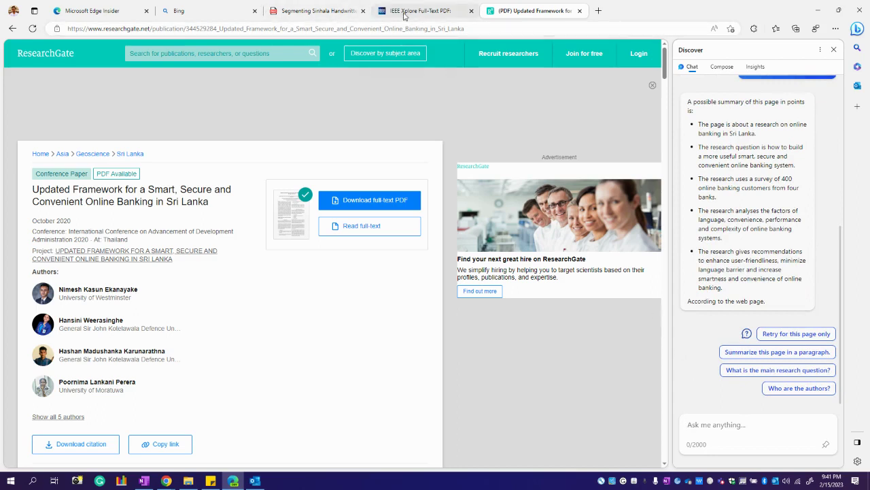
Step: Return from the Sinhala PDF to the banking paper's abstract and select the summary bullets
click(318, 11)
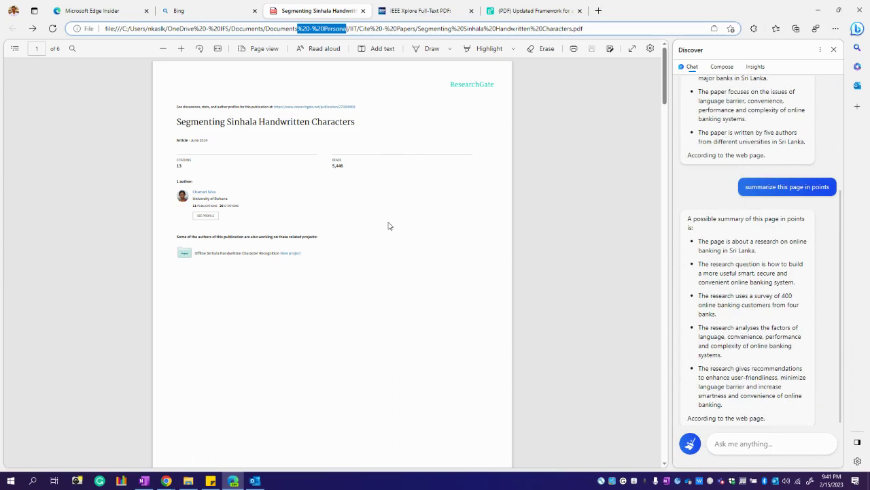
click(505, 15)
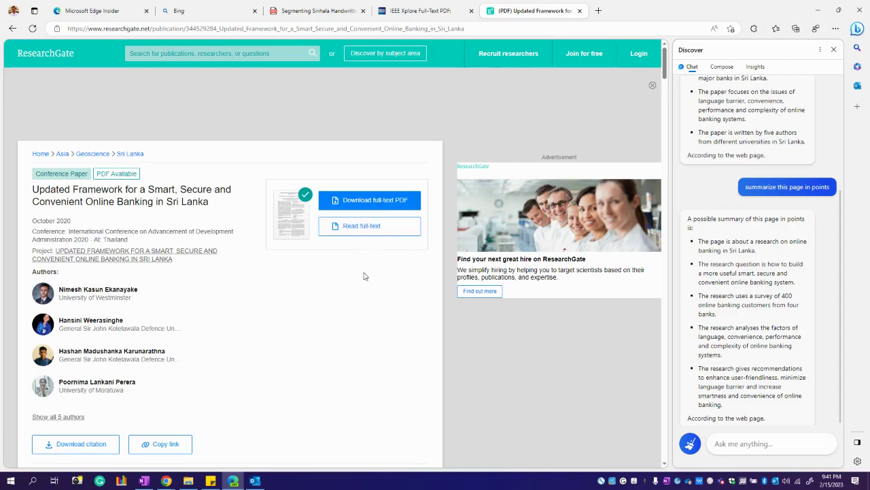
scroll(347, 293, down, 7)
scroll(325, 286, down, 10)
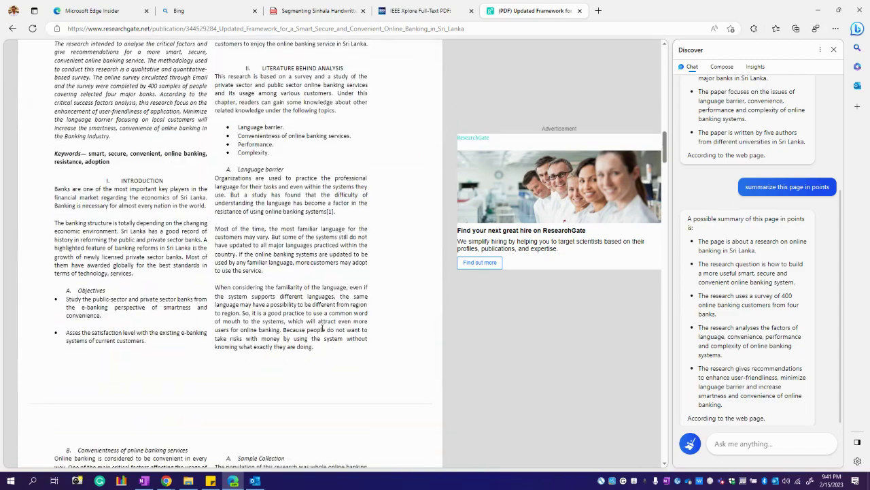
scroll(309, 303, up, 2)
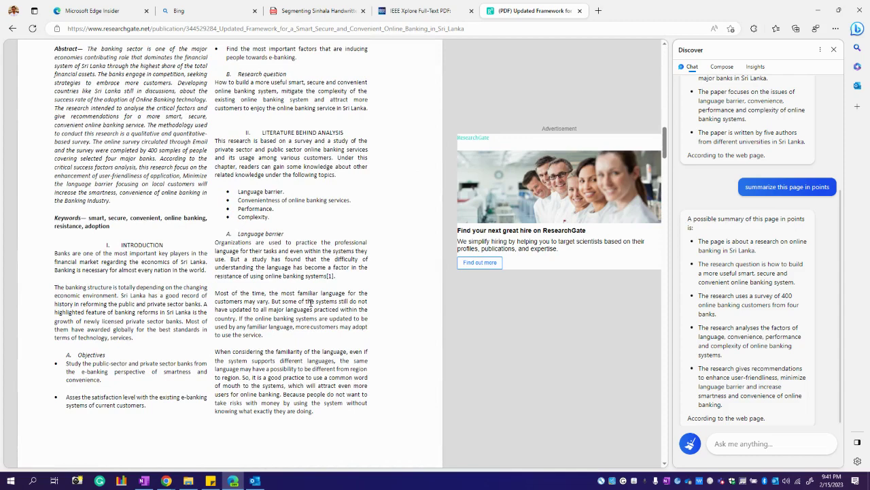
scroll(310, 302, up, 3)
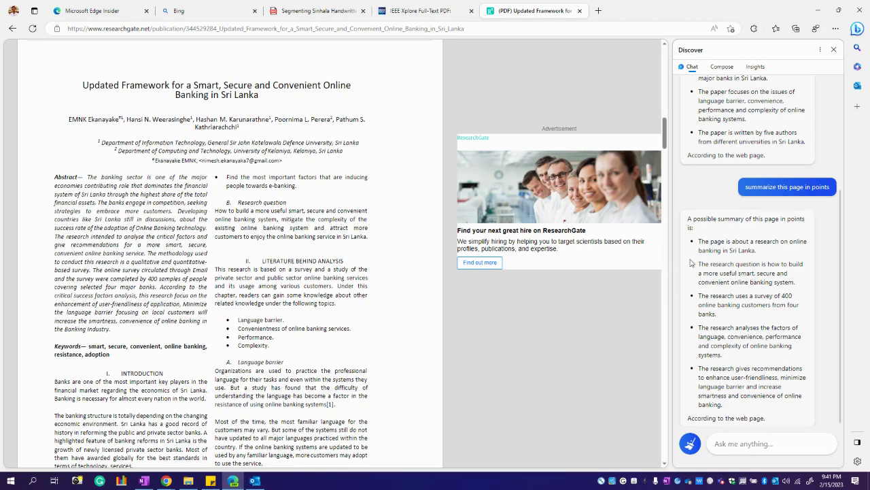
drag(701, 242, 755, 408)
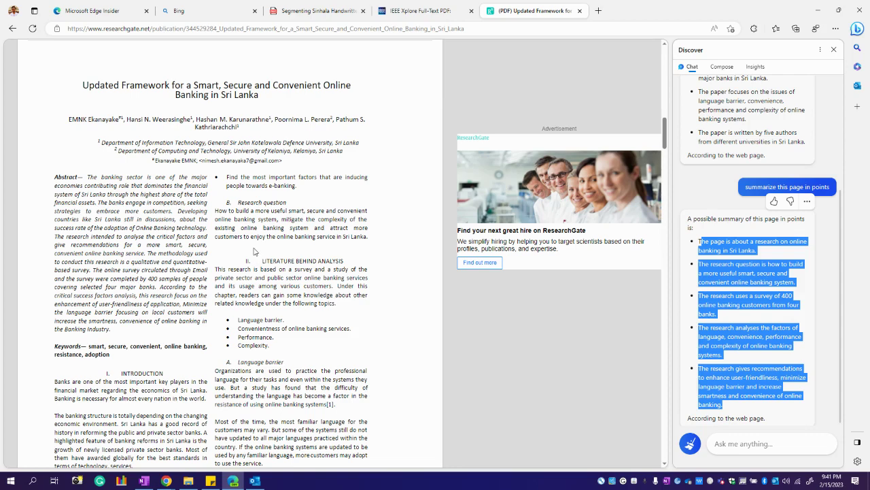
scroll(255, 251, up, 4)
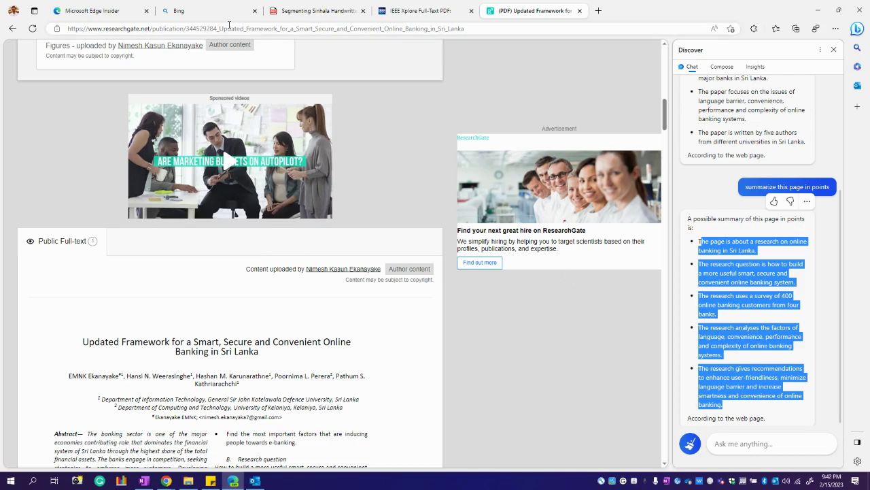
Step: Scroll the chat back to the first key-points request, then switch to the Bing homepage
scroll(709, 245, up, 2)
scroll(709, 244, up, 2)
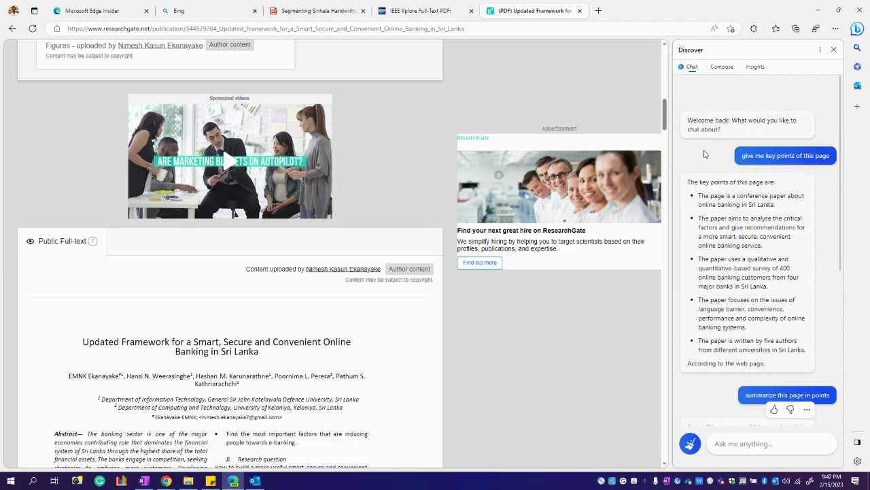
mouse_move(707, 151)
click(196, 15)
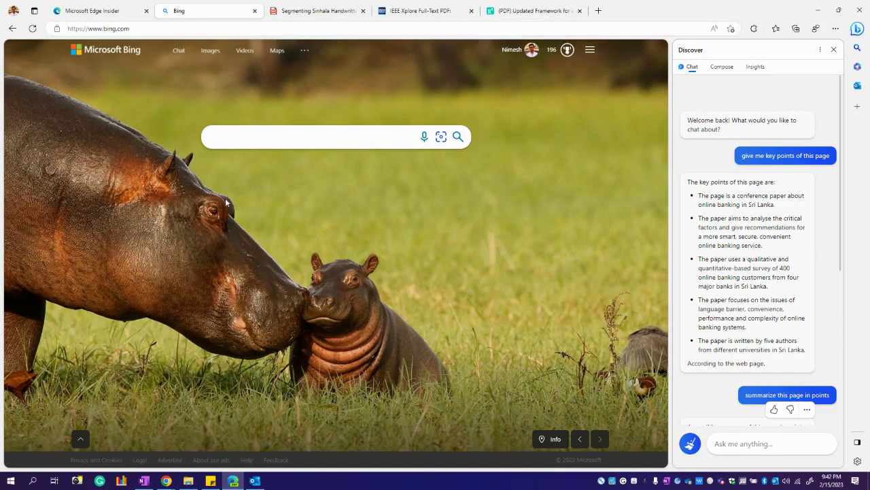